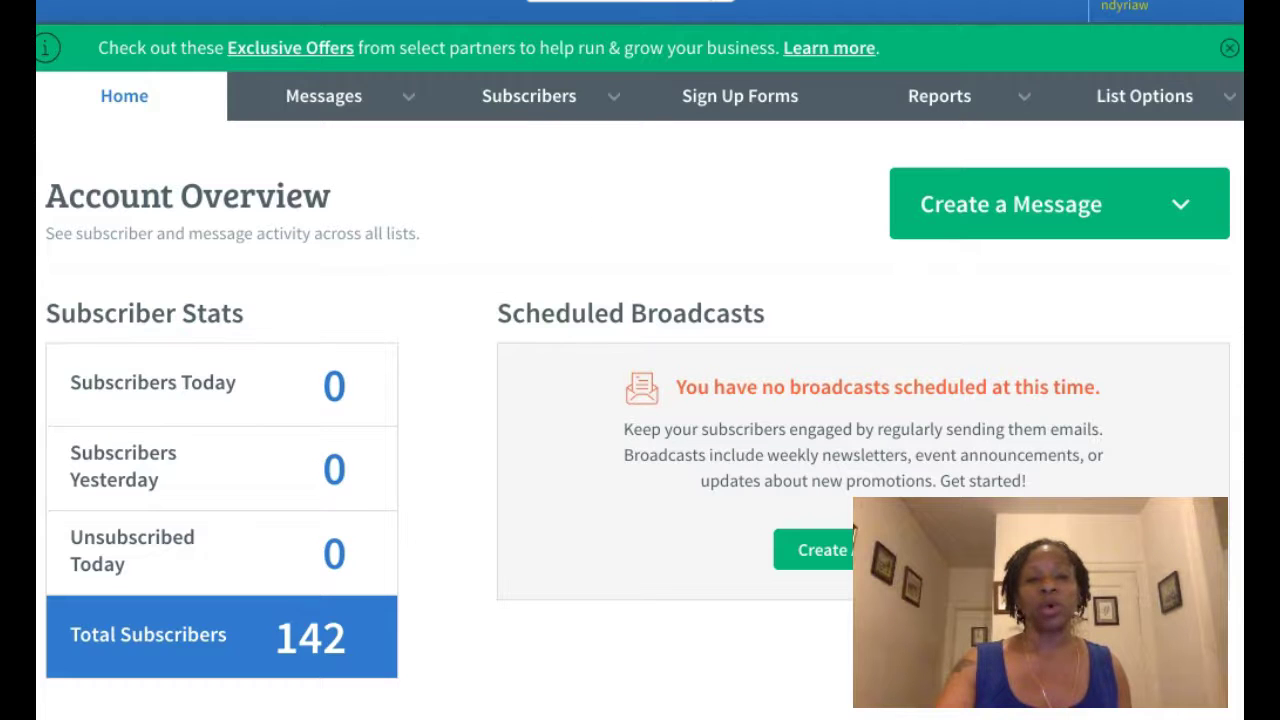
- Open the Legacy Follow Up Series of the Pure Profit Pro list and review its messages and send intervals
{"action": "double_click", "coordinate": [1125, 6]}
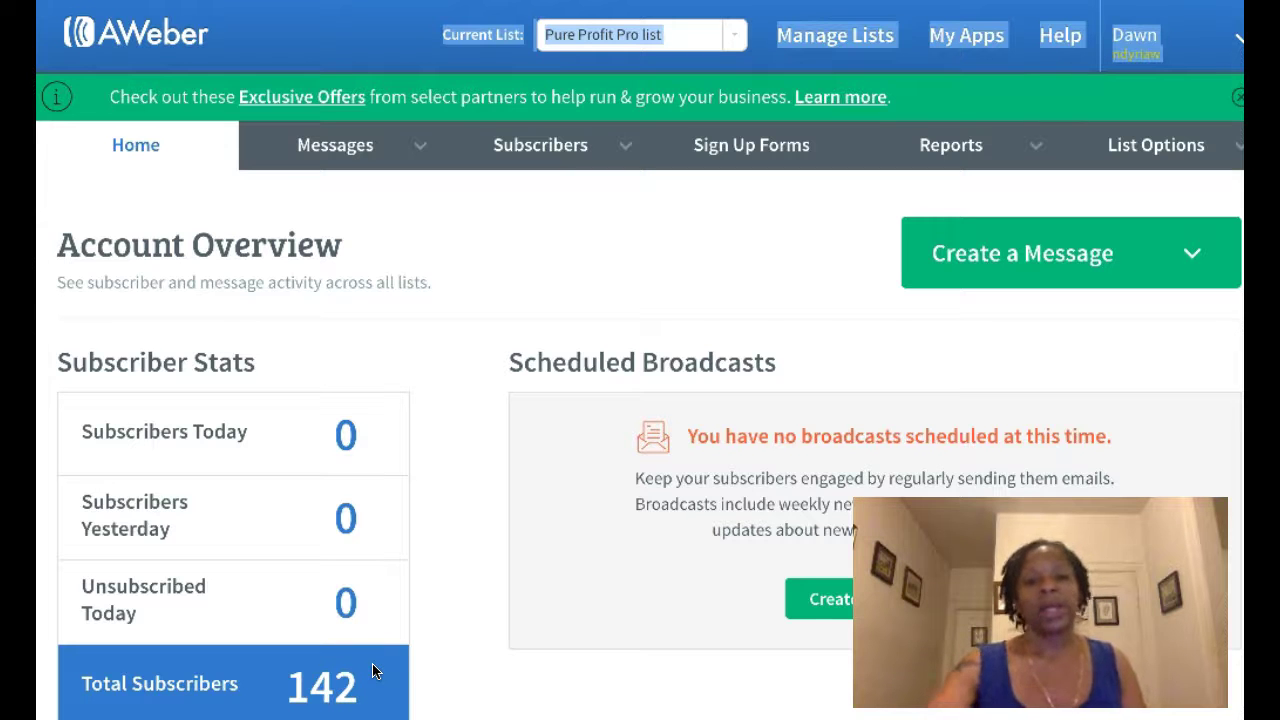
{"action": "left_click", "coordinate": [500, 145]}
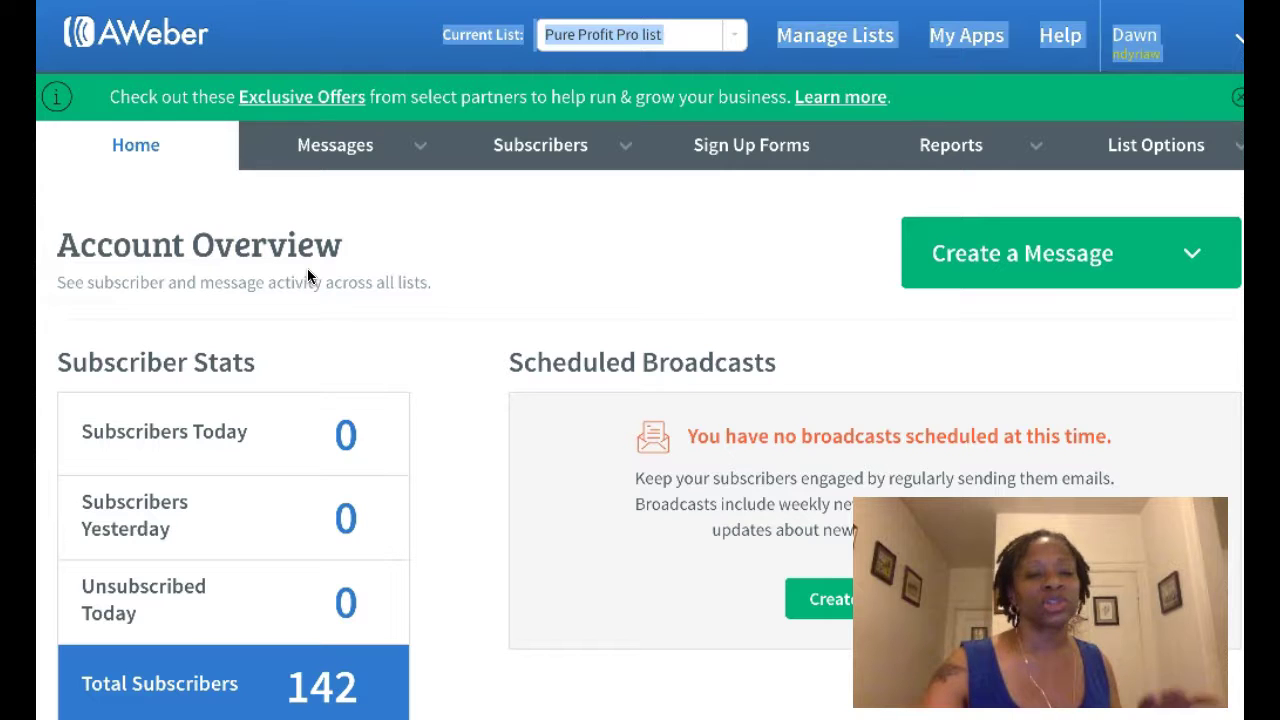
{"action": "mouse_move", "coordinate": [335, 172]}
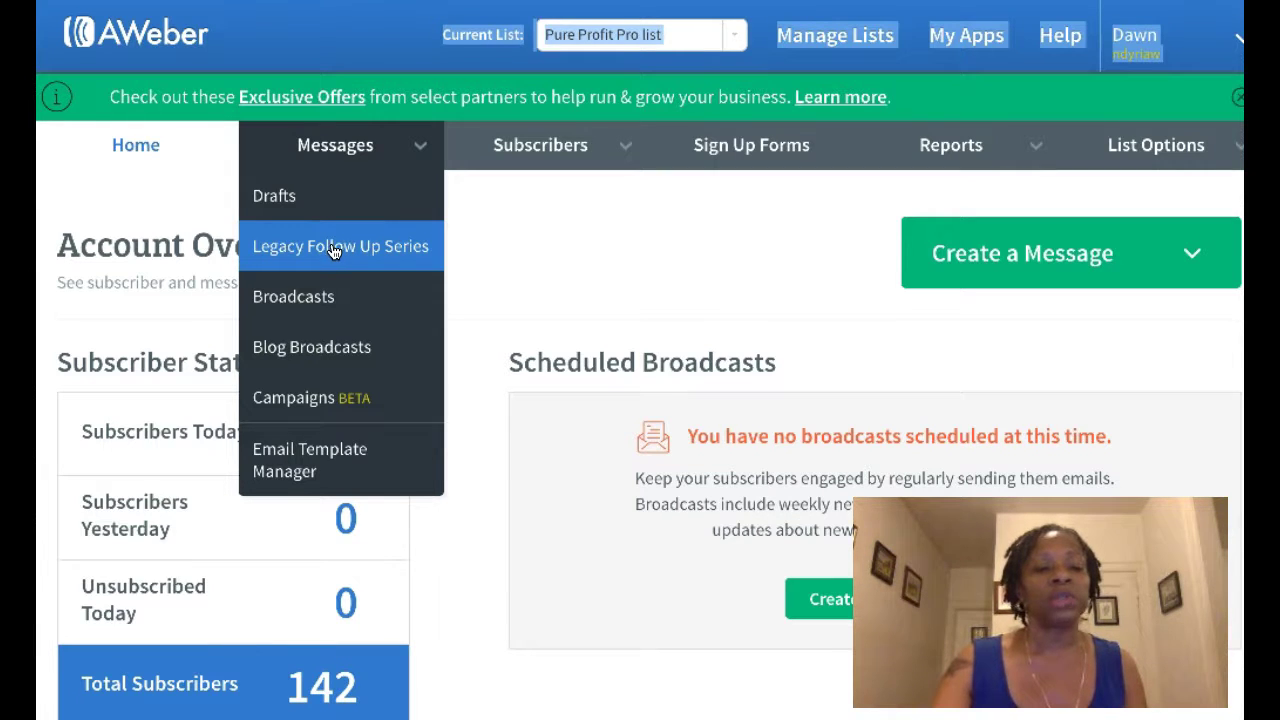
{"action": "left_click", "coordinate": [335, 250]}
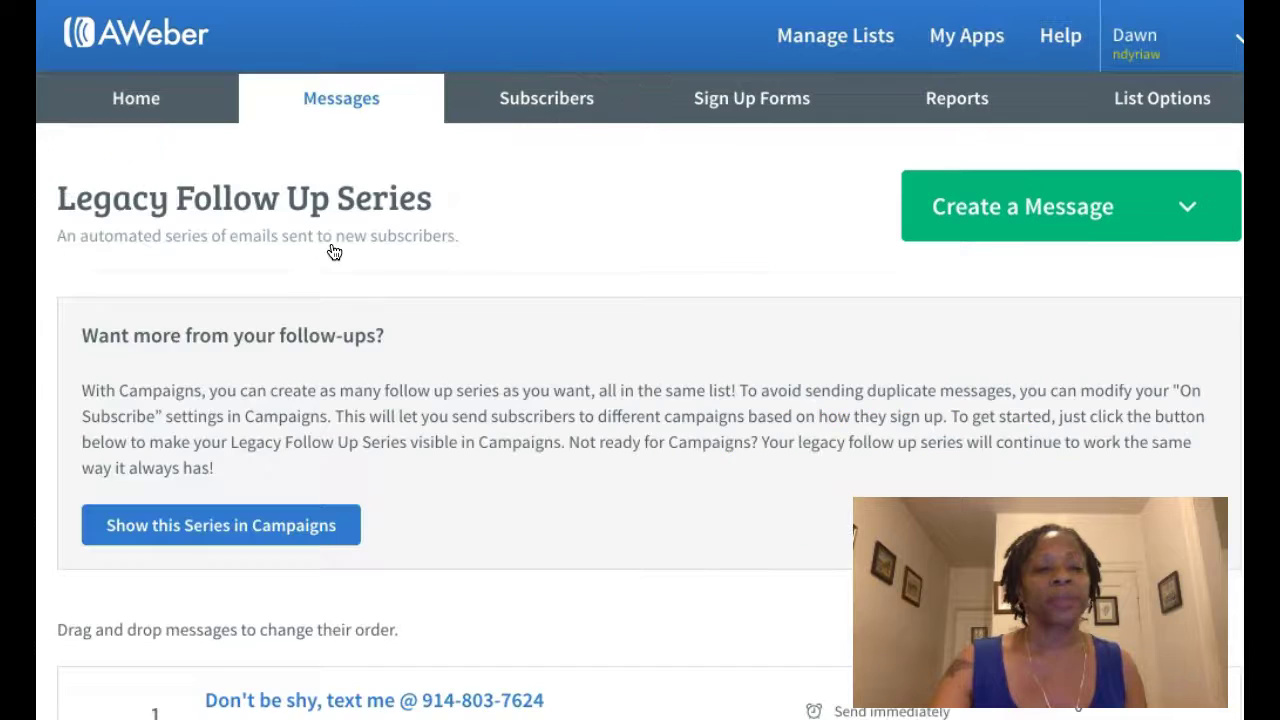
{"action": "scroll", "coordinate": [360, 404], "scroll_direction": "down", "scroll_amount": 6}
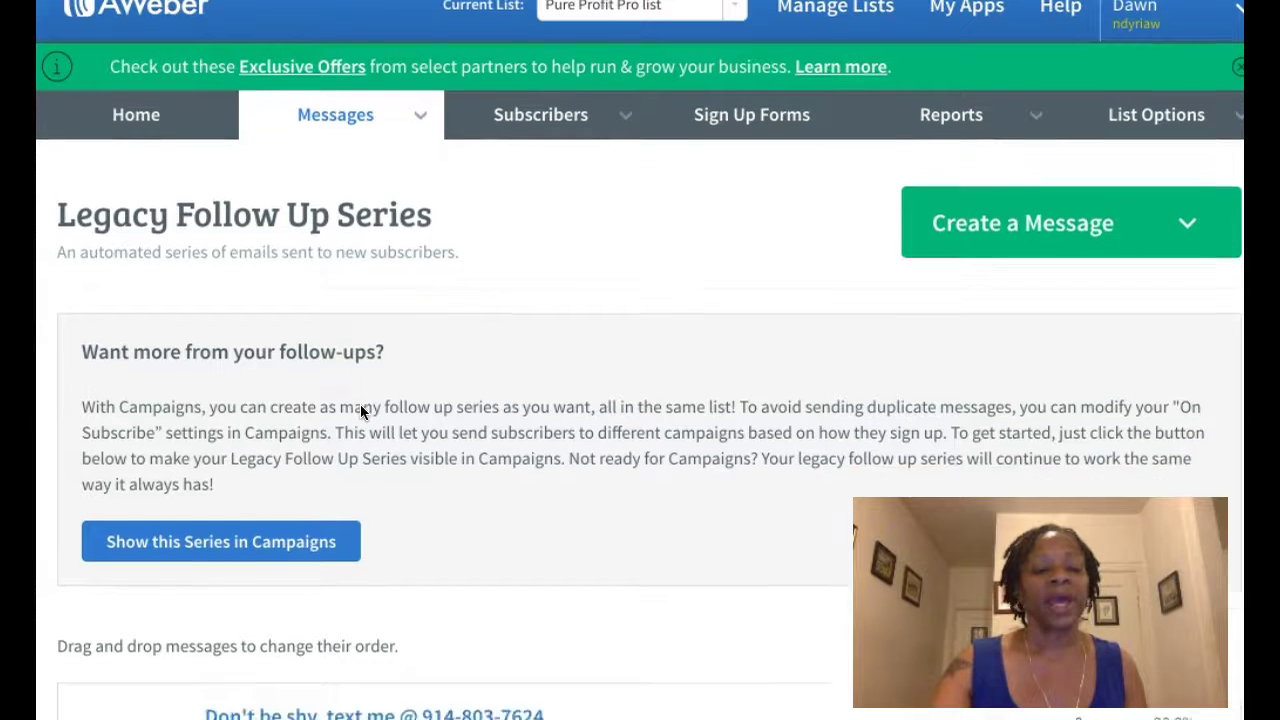
{"action": "scroll", "coordinate": [360, 406], "scroll_direction": "down", "scroll_amount": 9}
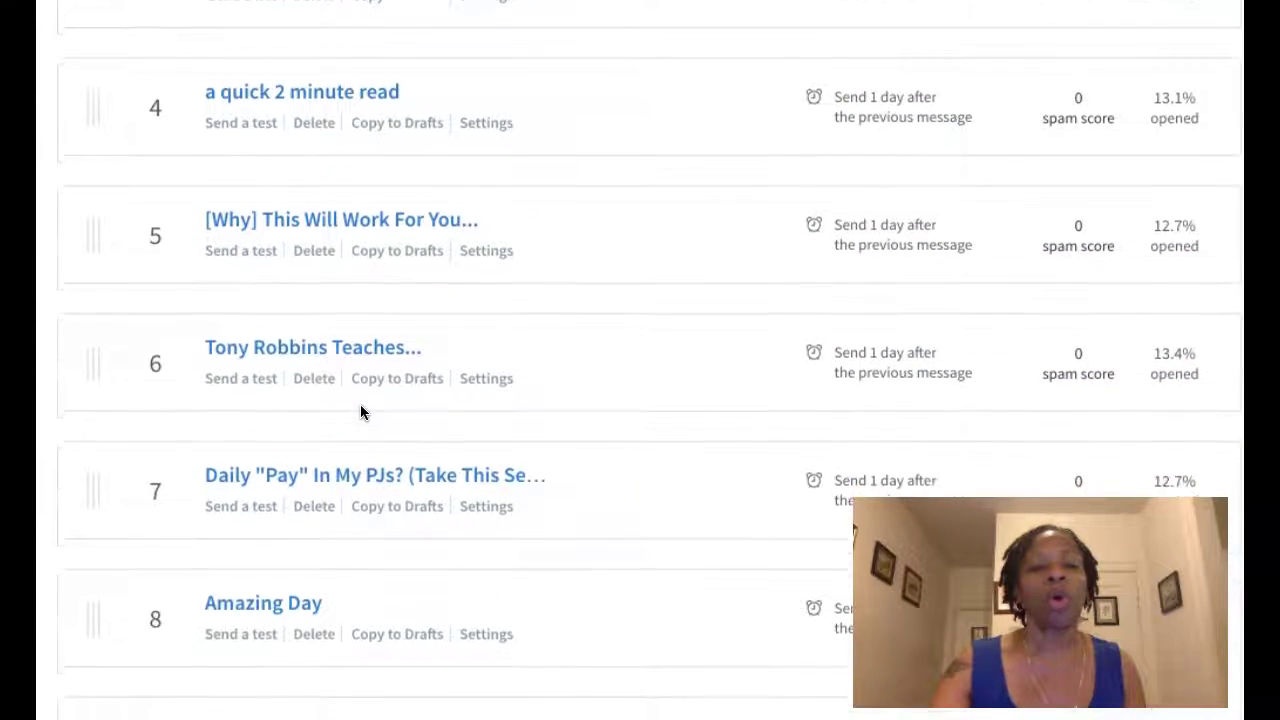
{"action": "scroll", "coordinate": [361, 411], "scroll_direction": "down", "scroll_amount": 17}
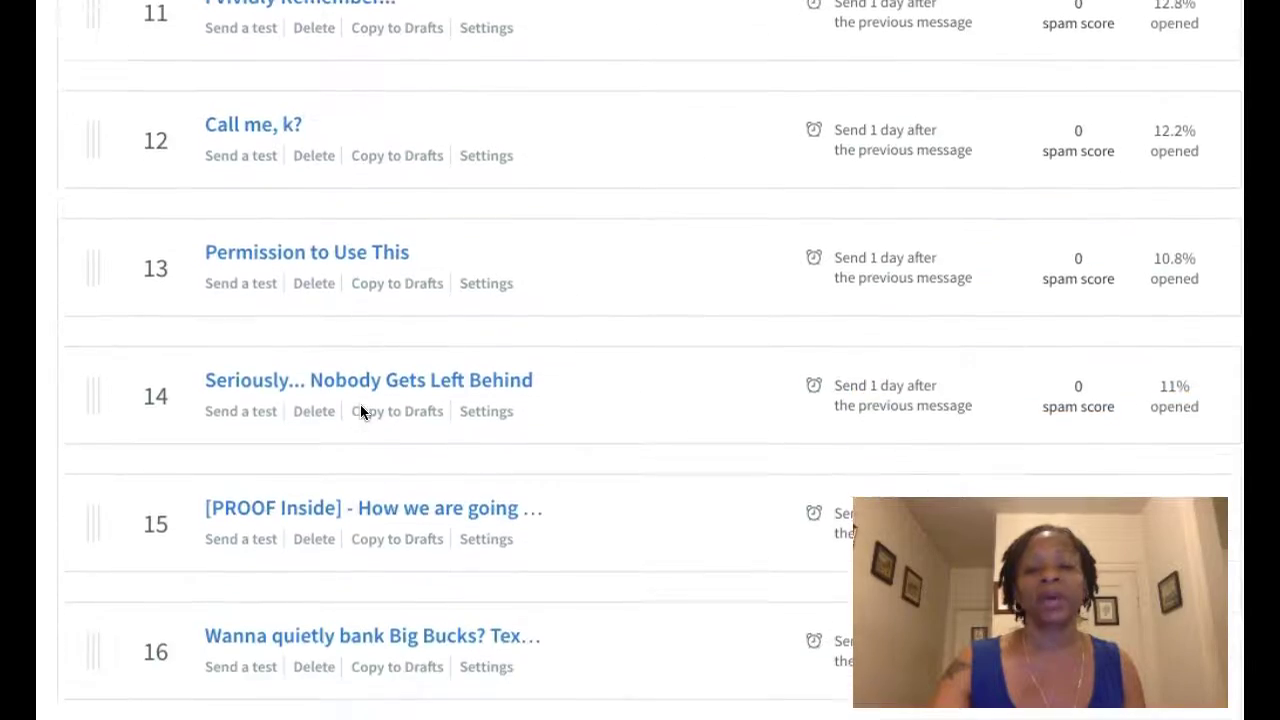
{"action": "scroll", "coordinate": [362, 412], "scroll_direction": "down", "scroll_amount": 3}
{"action": "scroll", "coordinate": [362, 412], "scroll_direction": "up", "scroll_amount": 13}
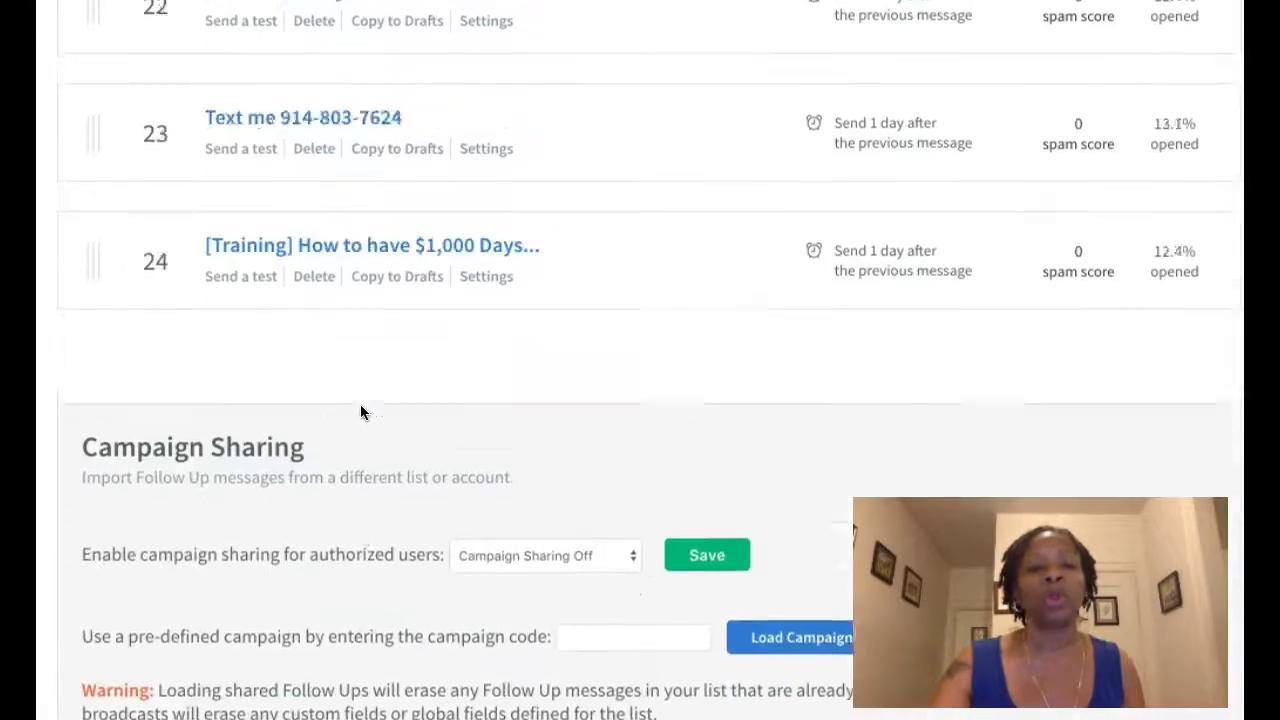
{"action": "scroll", "coordinate": [361, 411], "scroll_direction": "up", "scroll_amount": 20}
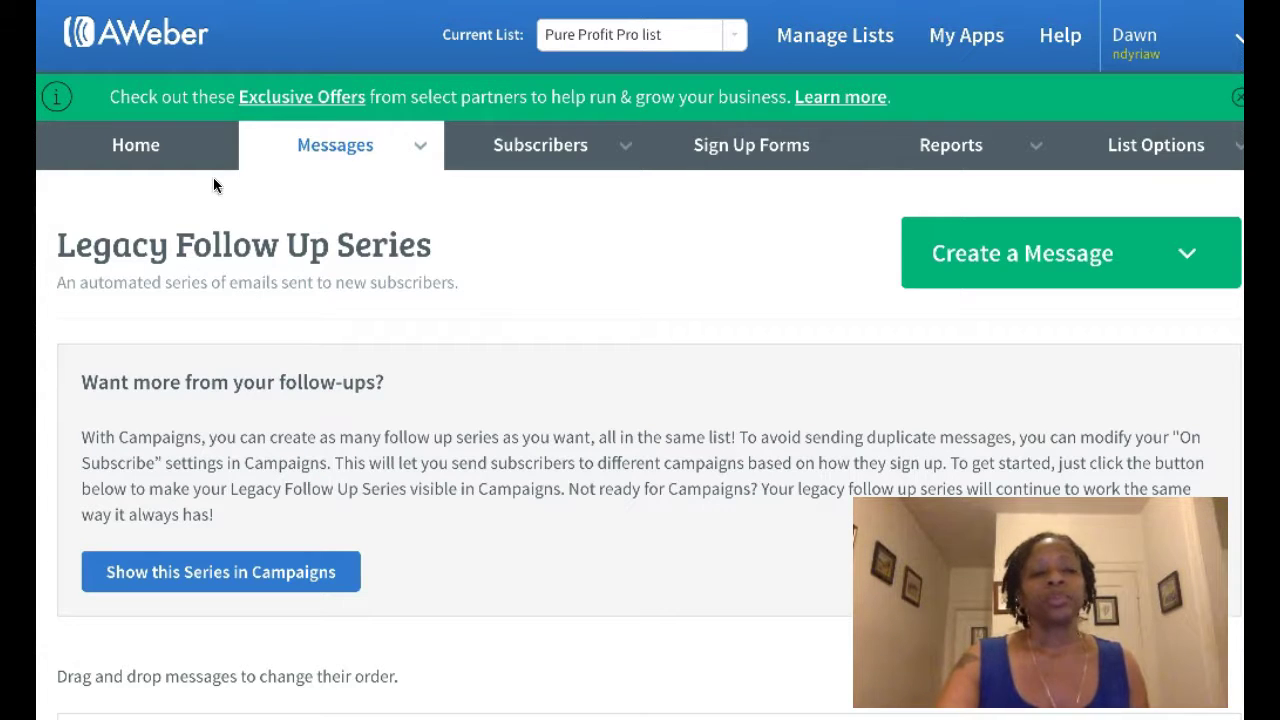
- Switch from AWeber to The Conversion Pros, dismiss the easycashstream link pop-up and look over the Landing Page Builder page
{"action": "left_click", "coordinate": [160, 160]}
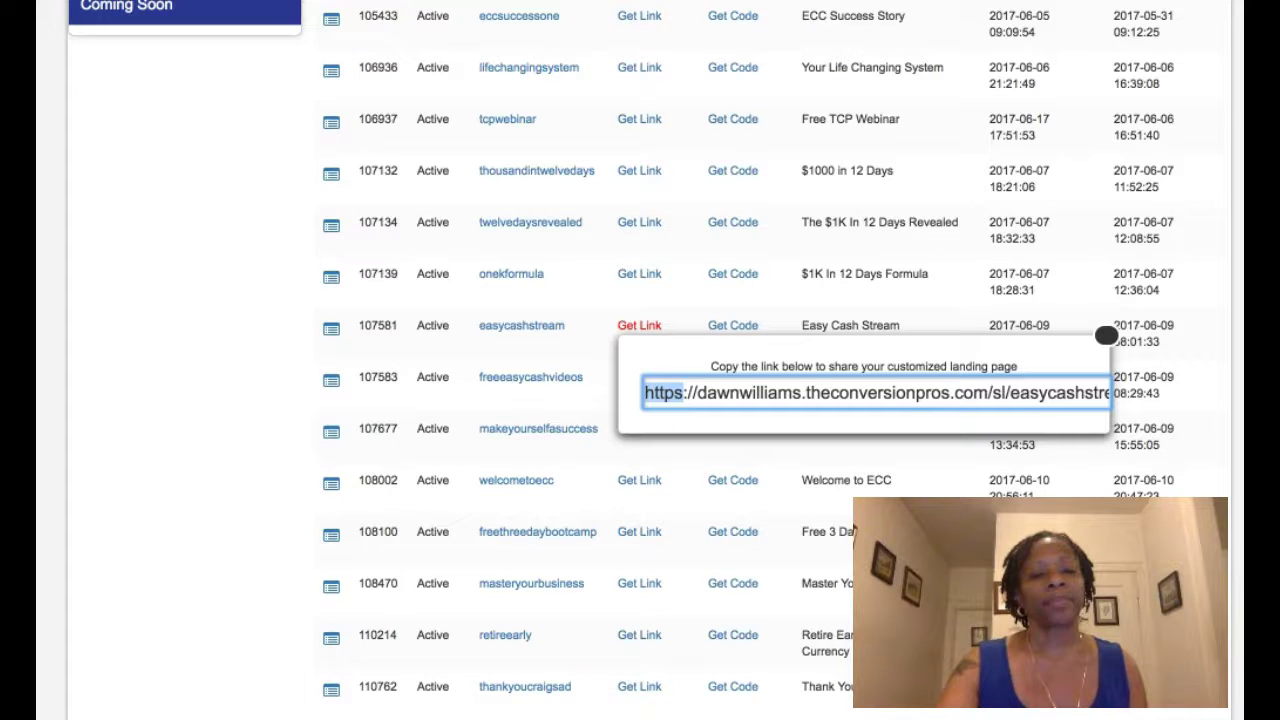
{"action": "left_click", "coordinate": [1106, 337]}
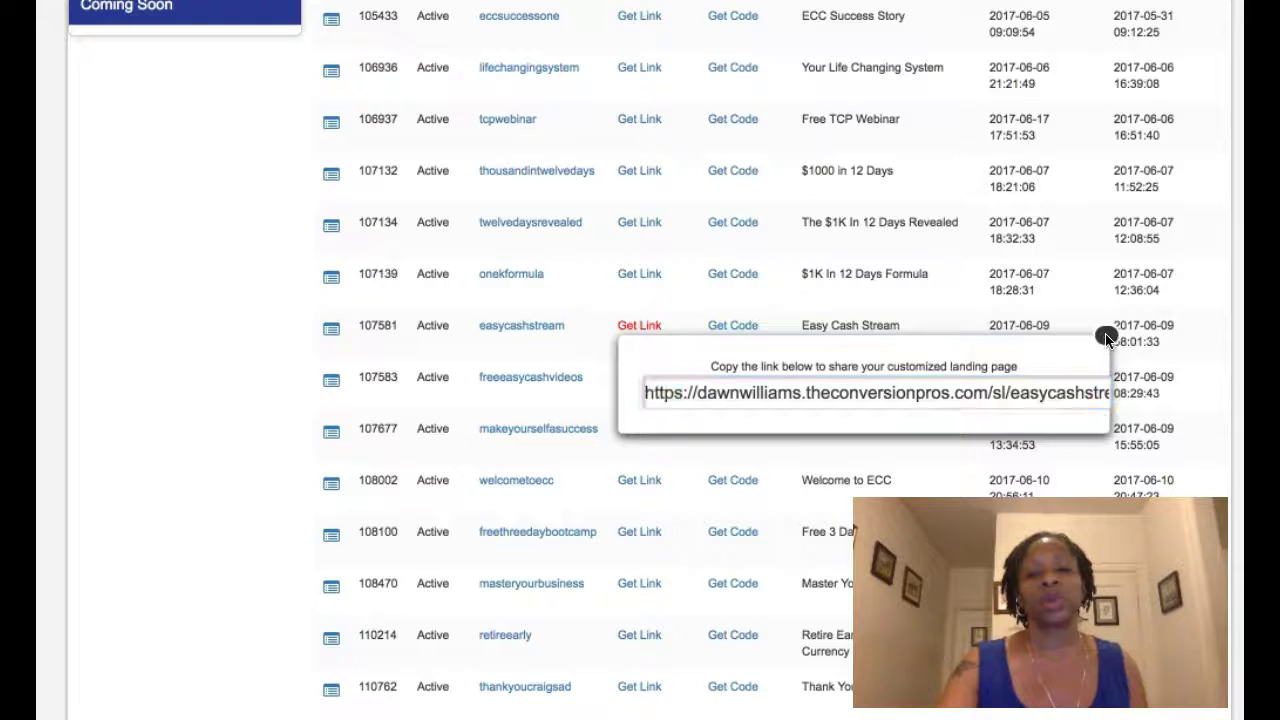
{"action": "scroll", "coordinate": [536, 310], "scroll_direction": "up", "scroll_amount": 8}
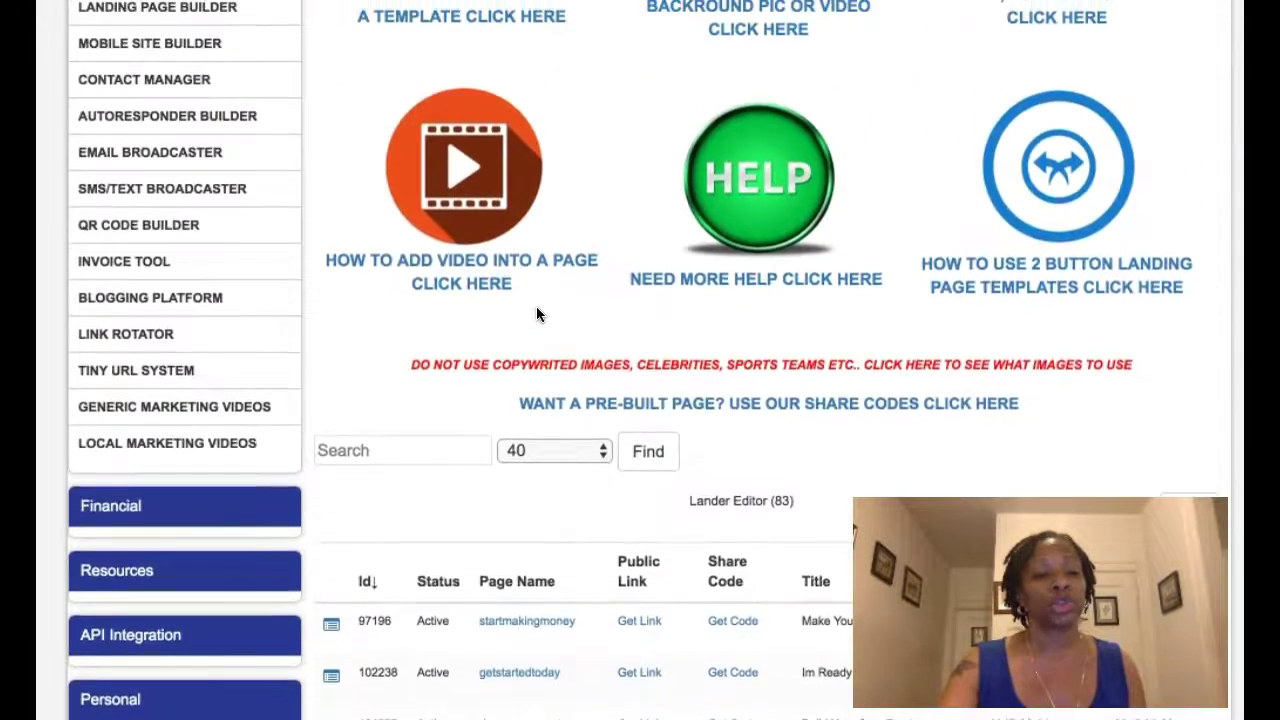
{"action": "scroll", "coordinate": [536, 314], "scroll_direction": "up", "scroll_amount": 5}
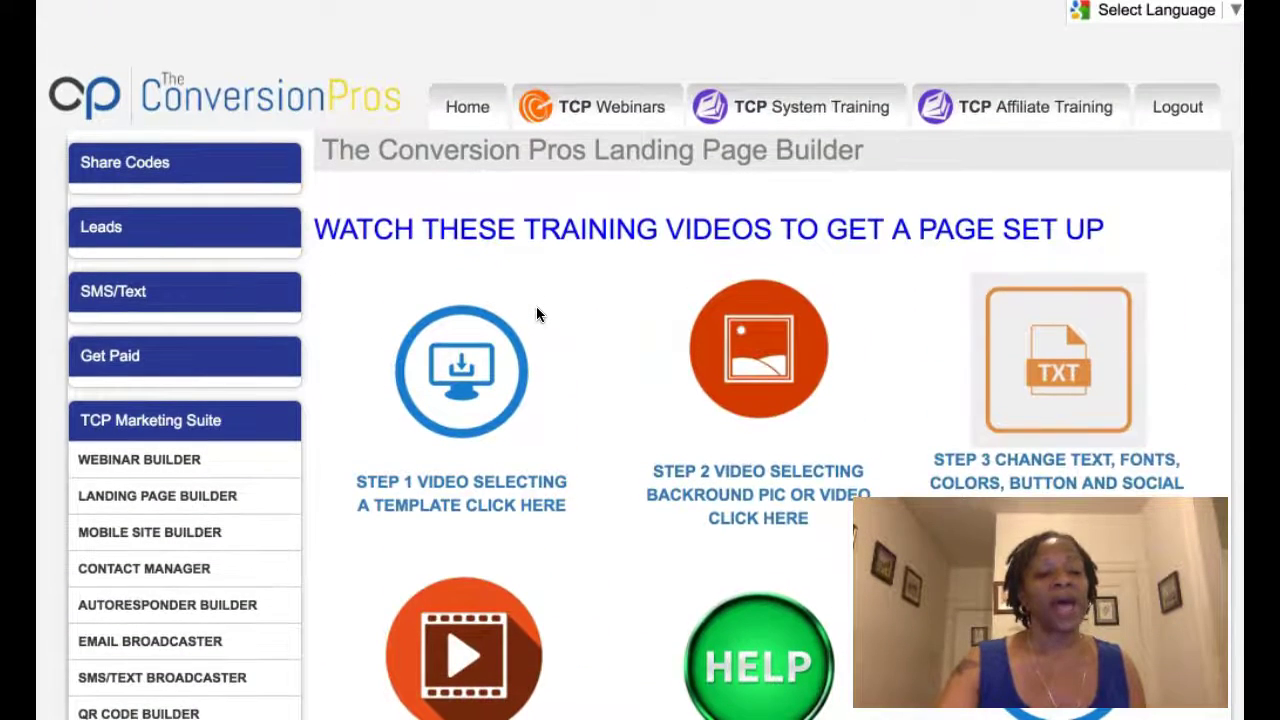
{"action": "scroll", "coordinate": [536, 314], "scroll_direction": "down", "scroll_amount": 1}
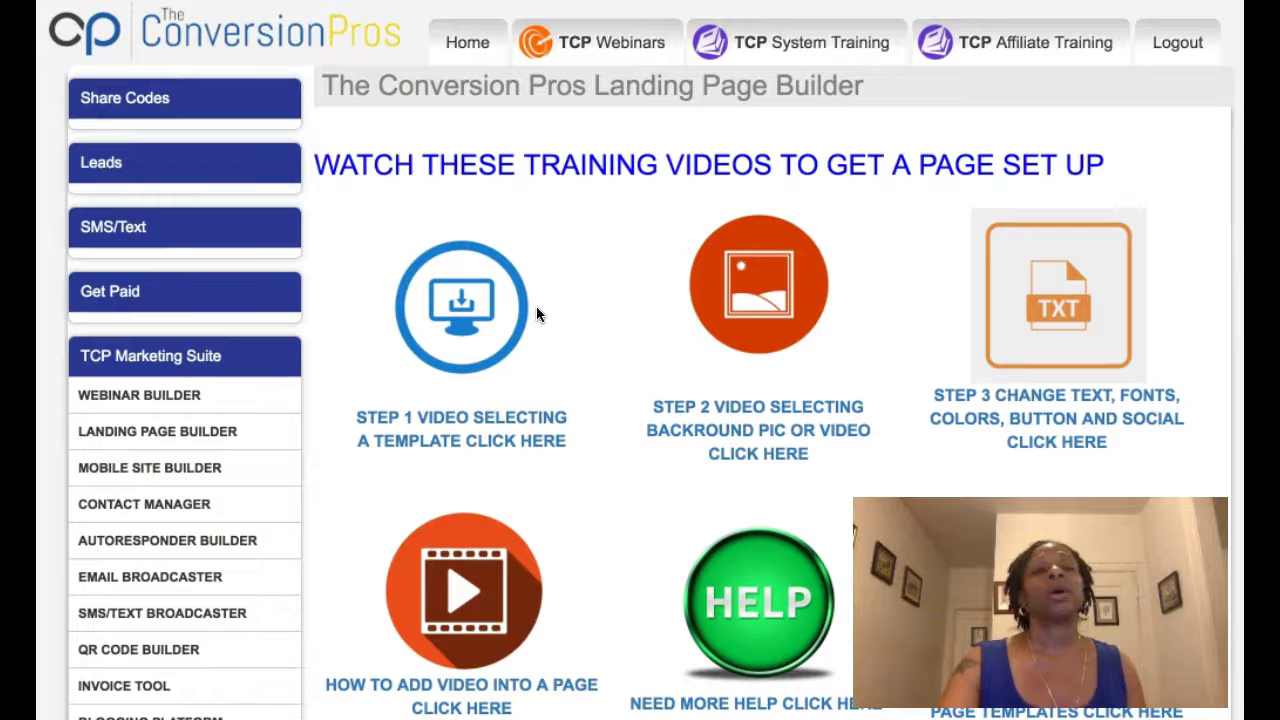
{"action": "scroll", "coordinate": [536, 314], "scroll_direction": "down", "scroll_amount": 1}
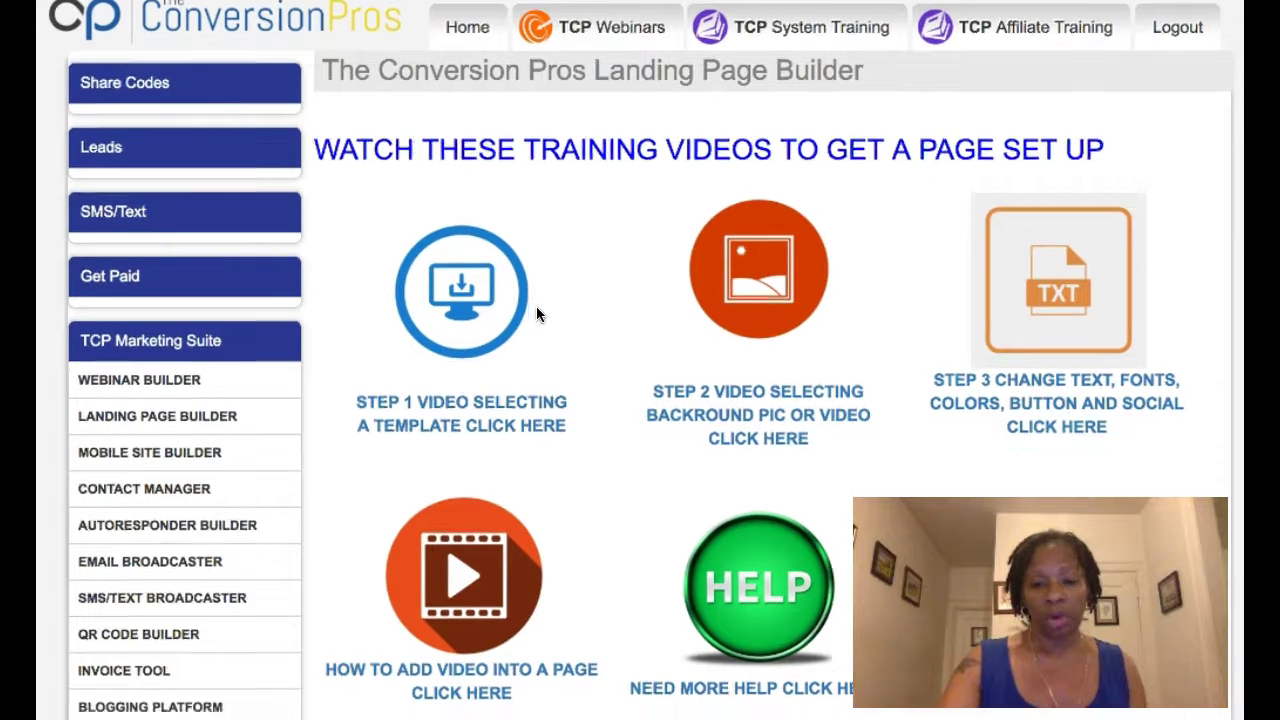
{"action": "scroll", "coordinate": [536, 314], "scroll_direction": "down", "scroll_amount": 3}
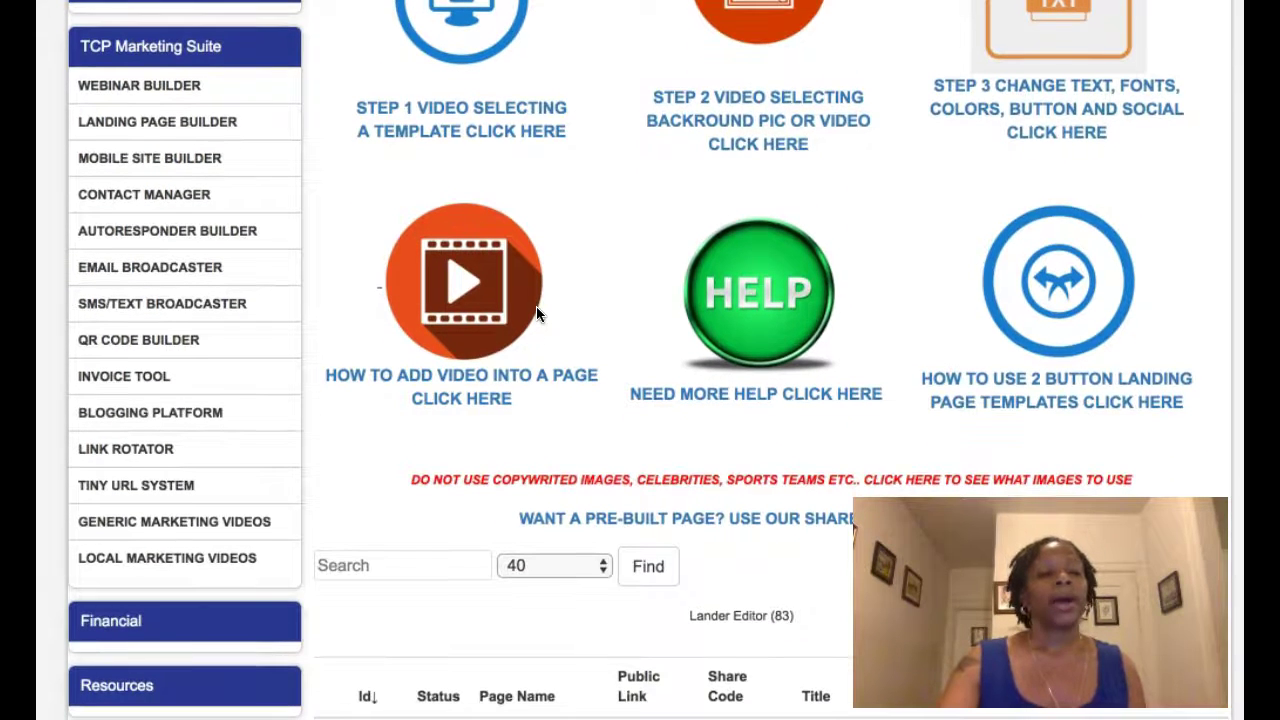
- Open the page with the autoresponder lists and examine their labels, statuses and contact counts
{"action": "left_click", "coordinate": [203, 277]}
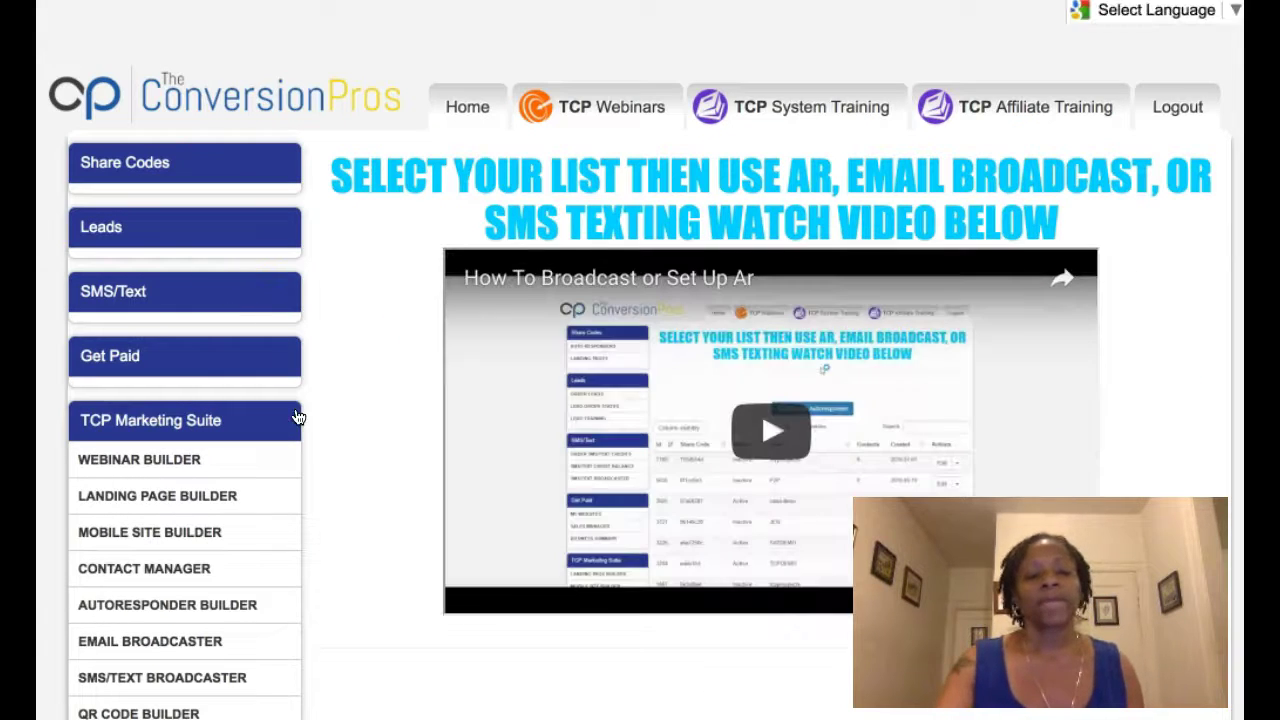
{"action": "scroll", "coordinate": [341, 443], "scroll_direction": "down", "scroll_amount": 5}
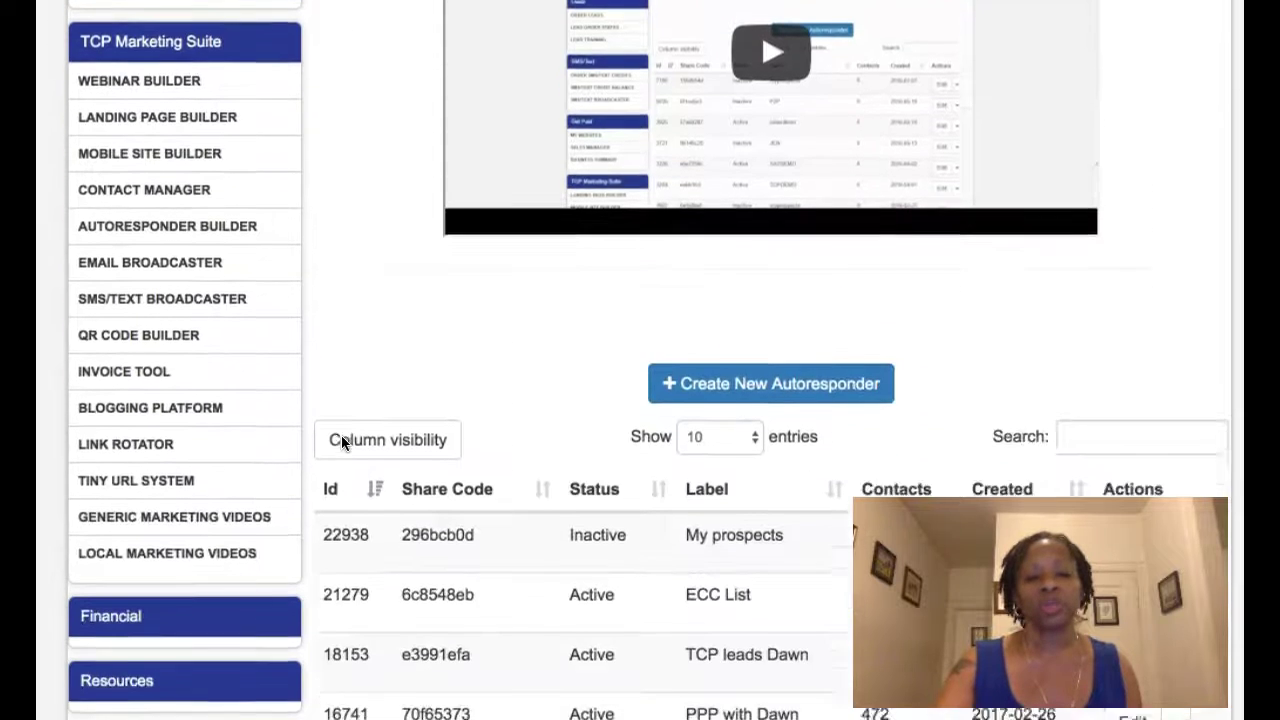
{"action": "scroll", "coordinate": [341, 440], "scroll_direction": "down", "scroll_amount": 1}
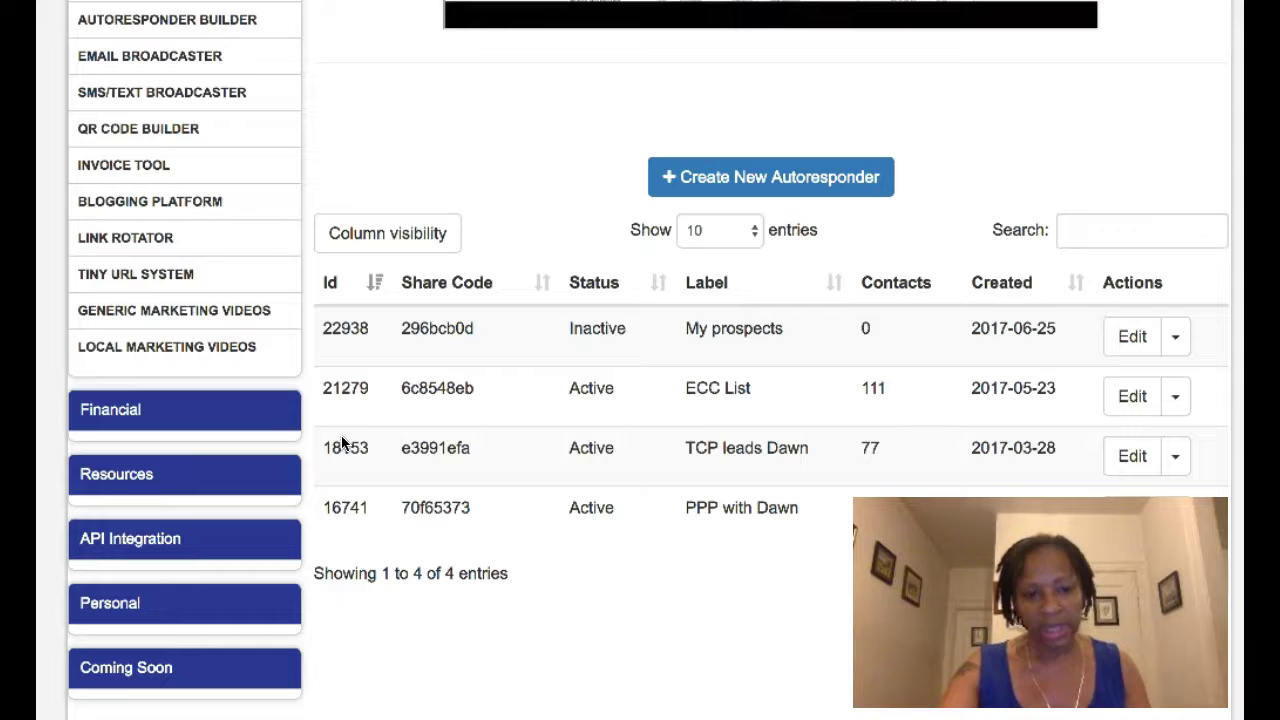
{"action": "scroll", "coordinate": [341, 443], "scroll_direction": "down", "scroll_amount": 2}
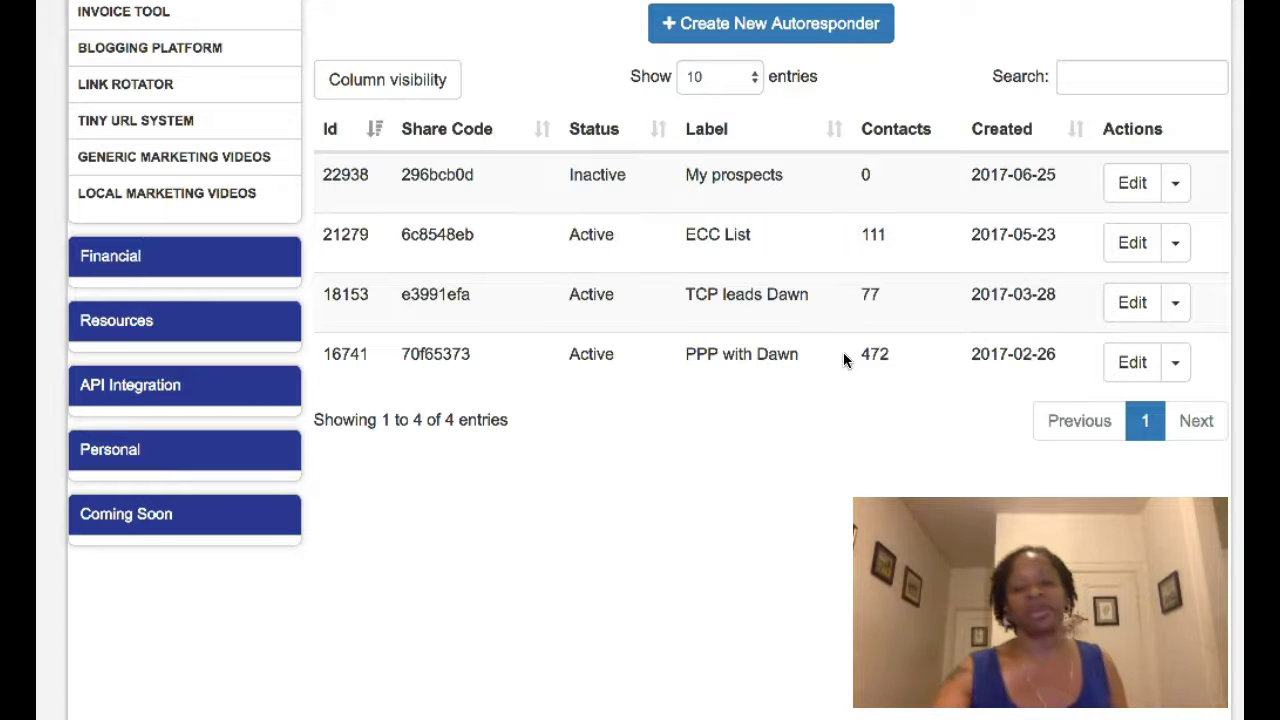
{"action": "scroll", "coordinate": [850, 353], "scroll_direction": "up", "scroll_amount": 1}
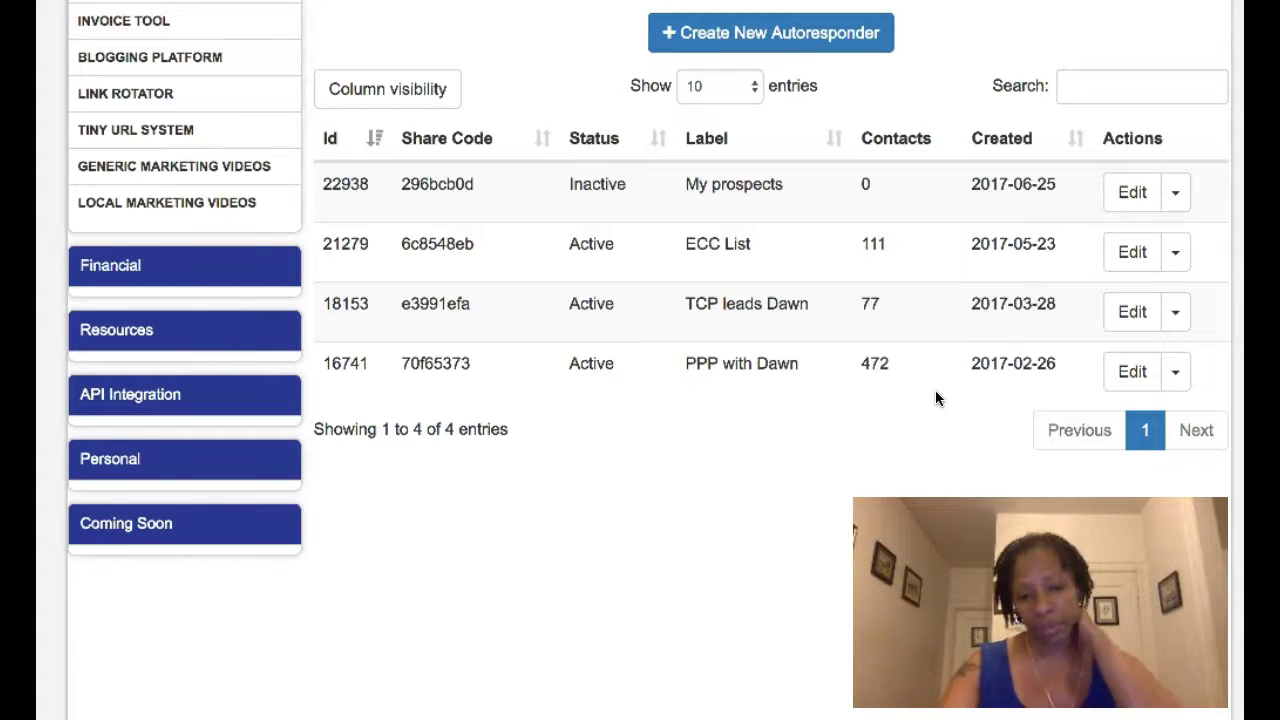
- Open the PPP autoresponder for editing and display its email series
{"action": "left_click", "coordinate": [1141, 383]}
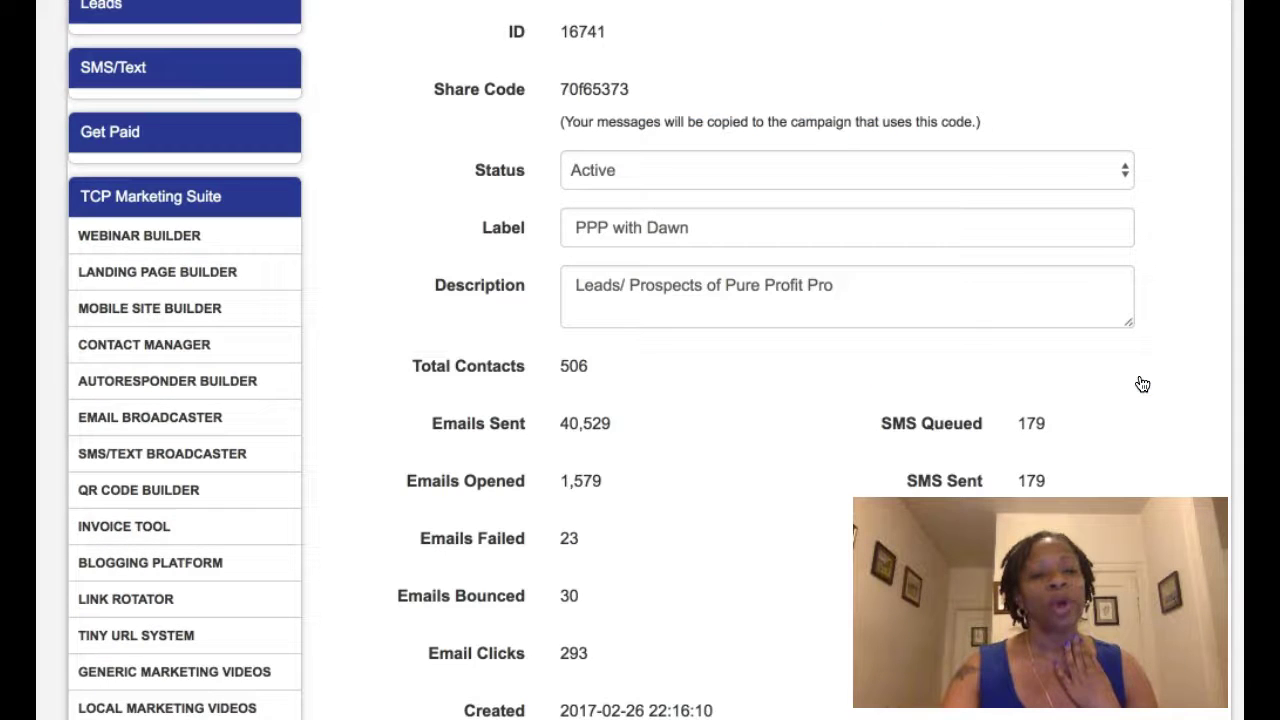
{"action": "scroll", "coordinate": [1142, 384], "scroll_direction": "up", "scroll_amount": 3}
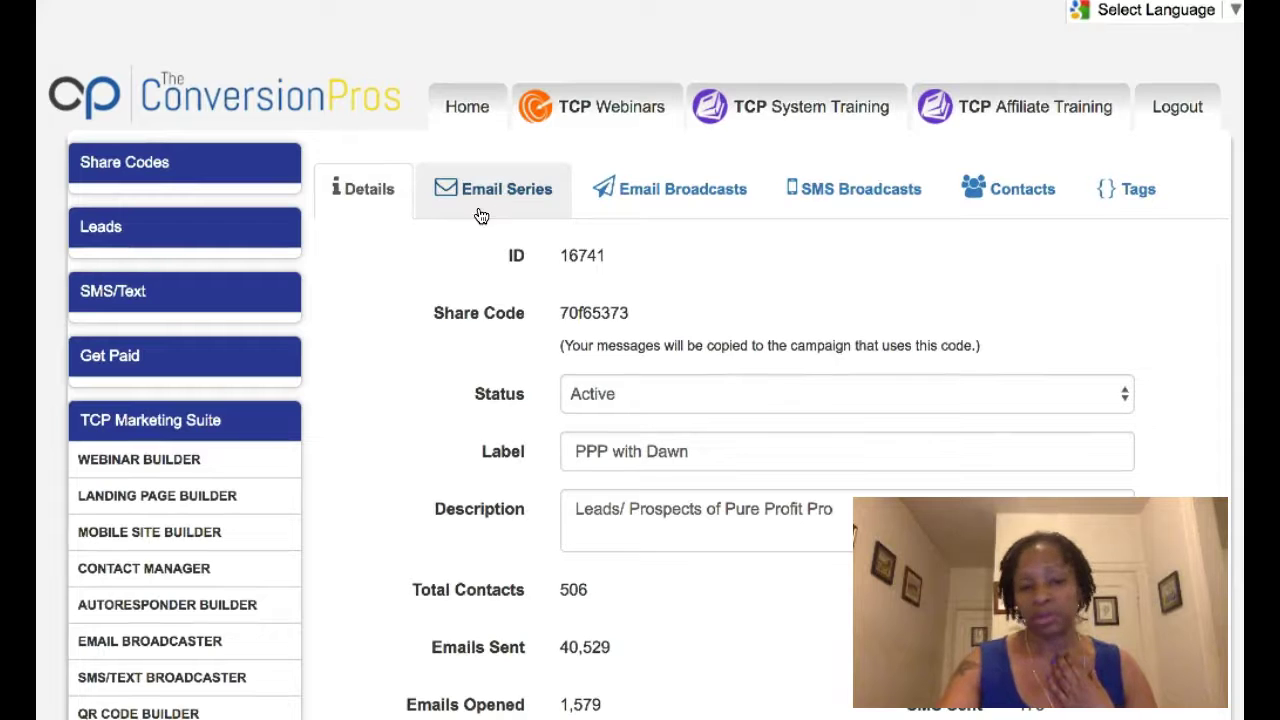
{"action": "left_click", "coordinate": [512, 190]}
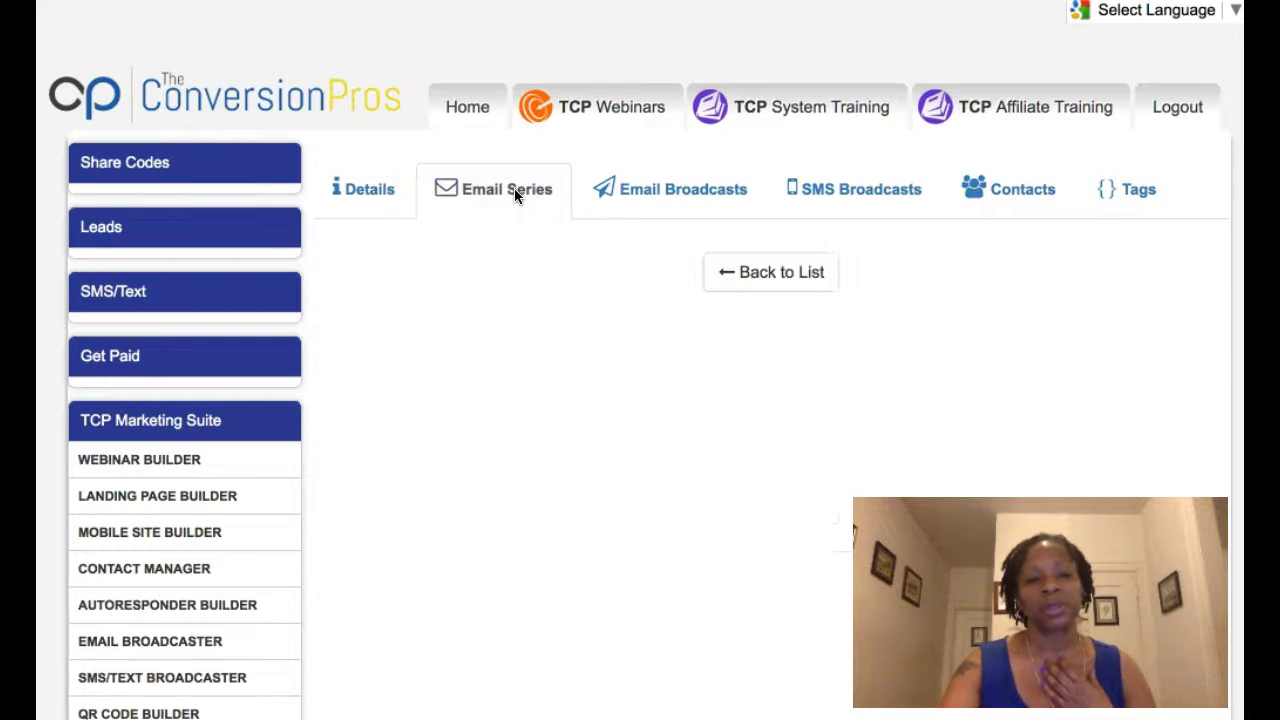
- Review all messages in the PPP email series, including their order, delays and subjects
{"action": "scroll", "coordinate": [530, 378], "scroll_direction": "down", "scroll_amount": 9}
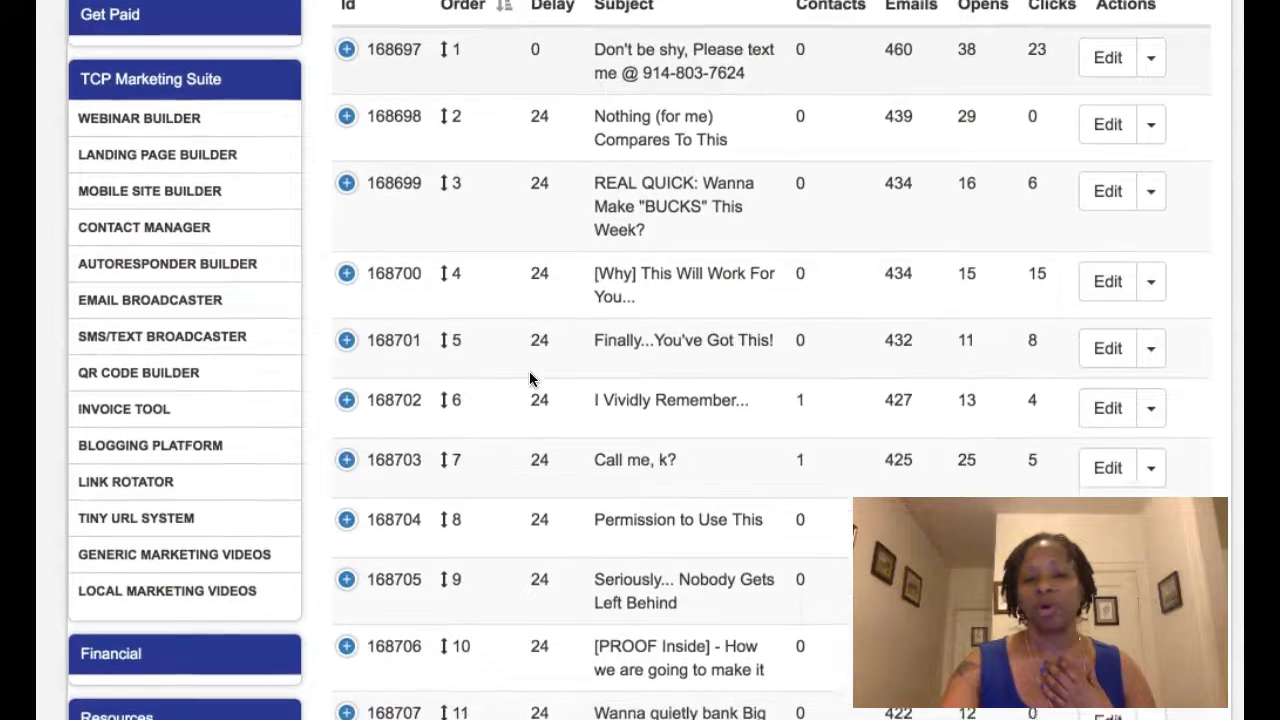
{"action": "scroll", "coordinate": [530, 378], "scroll_direction": "down", "scroll_amount": 2}
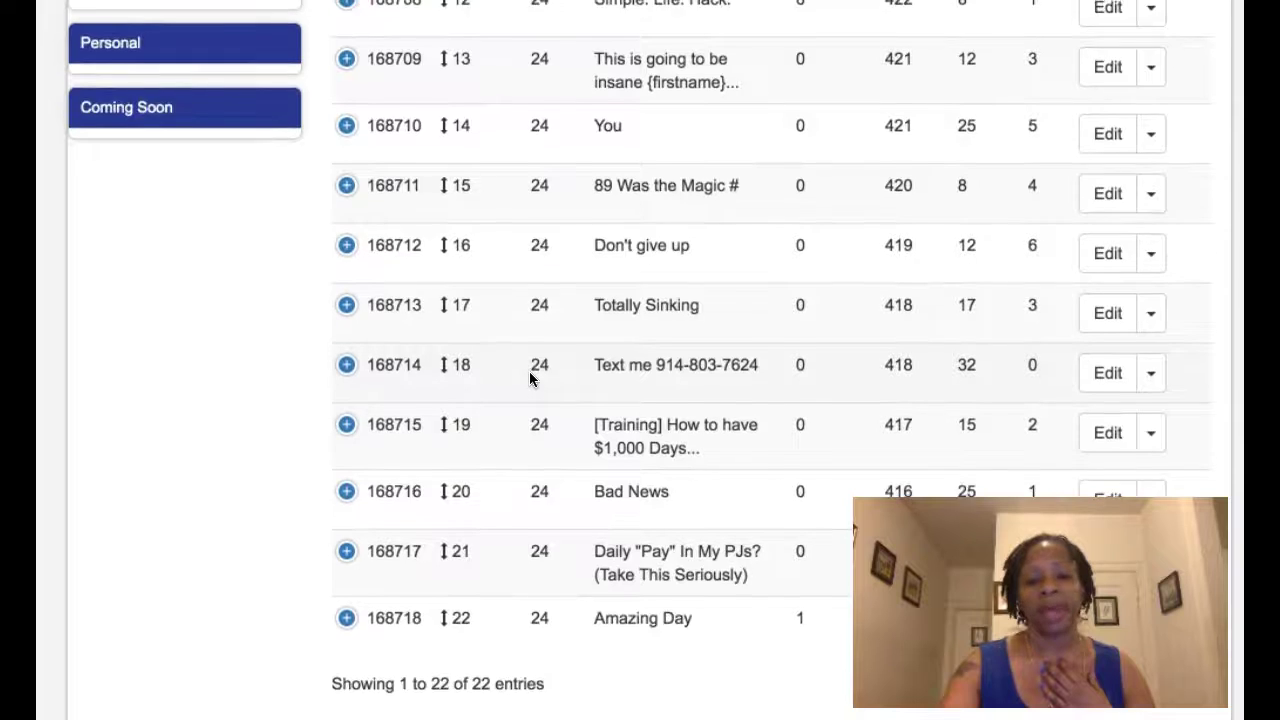
{"action": "scroll", "coordinate": [530, 378], "scroll_direction": "up", "scroll_amount": 4}
{"action": "scroll", "coordinate": [530, 378], "scroll_direction": "up", "scroll_amount": 7}
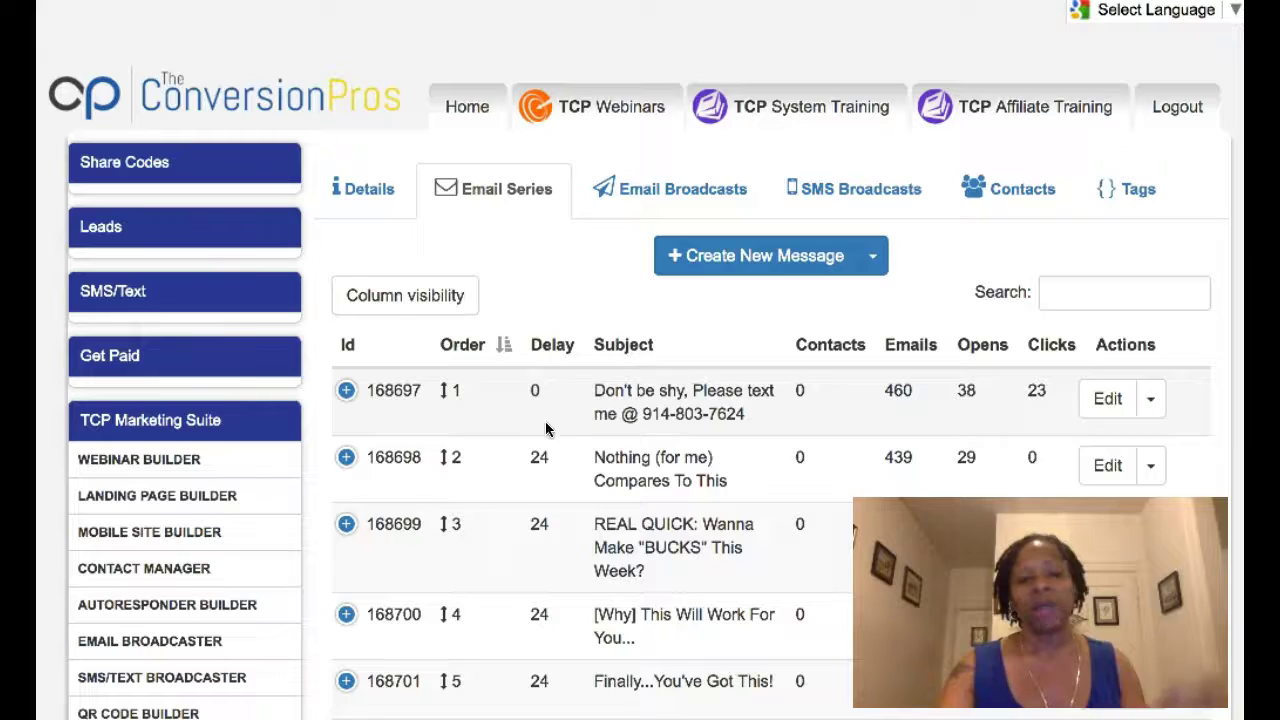
{"action": "scroll", "coordinate": [565, 535], "scroll_direction": "down", "scroll_amount": 3}
{"action": "scroll", "coordinate": [566, 535], "scroll_direction": "down", "scroll_amount": 8}
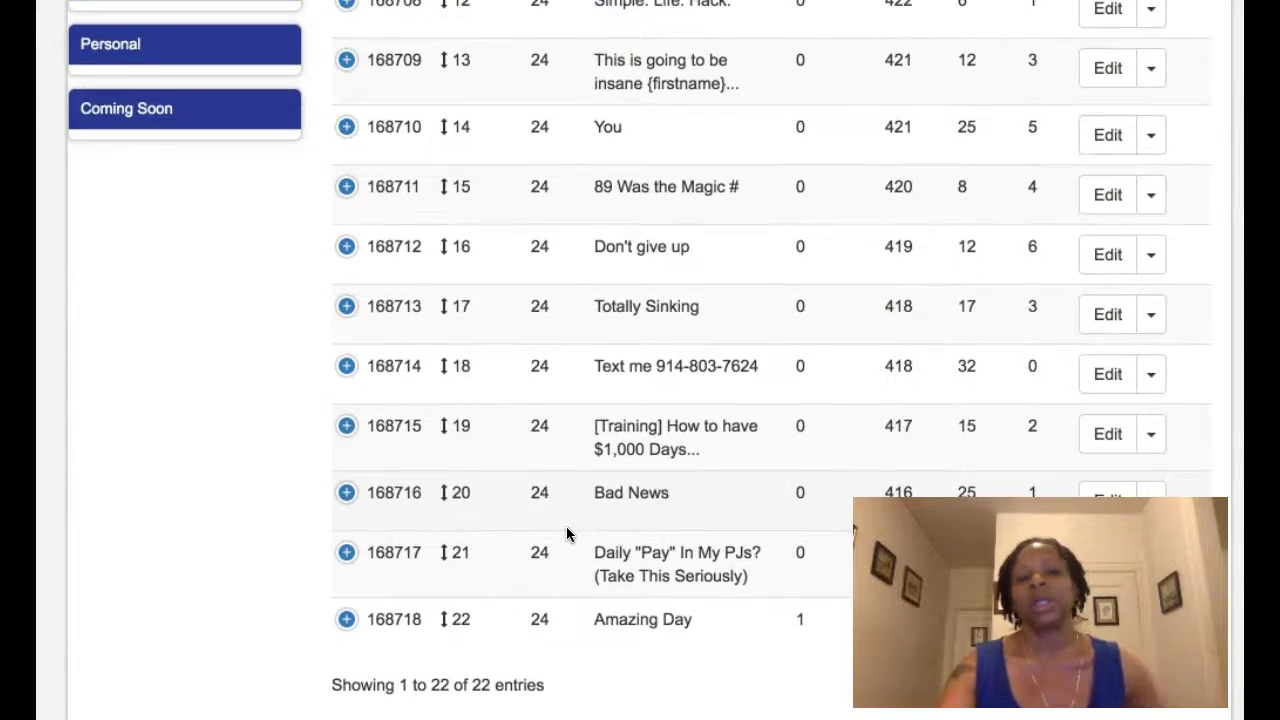
{"action": "scroll", "coordinate": [566, 535], "scroll_direction": "up", "scroll_amount": 4}
{"action": "scroll", "coordinate": [566, 535], "scroll_direction": "up", "scroll_amount": 7}
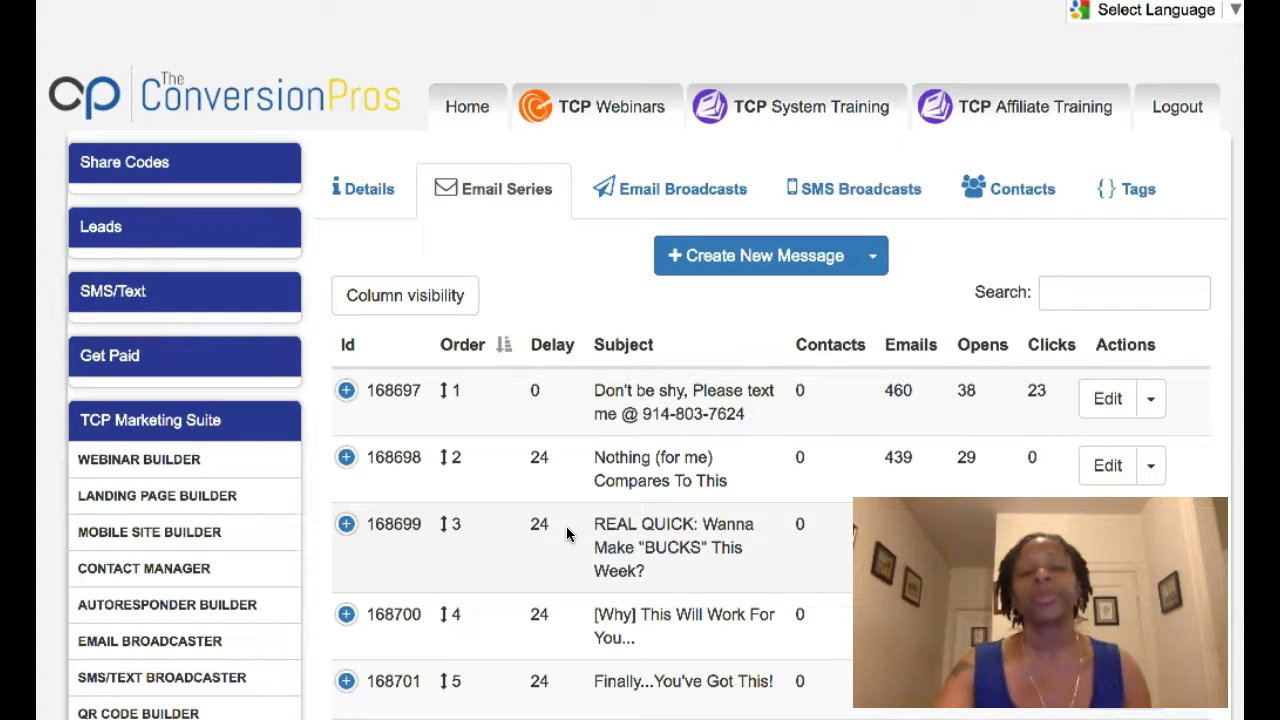
- Examine the PPP autoresponder's email broadcasts and compare them with its email series
{"action": "left_click", "coordinate": [646, 193]}
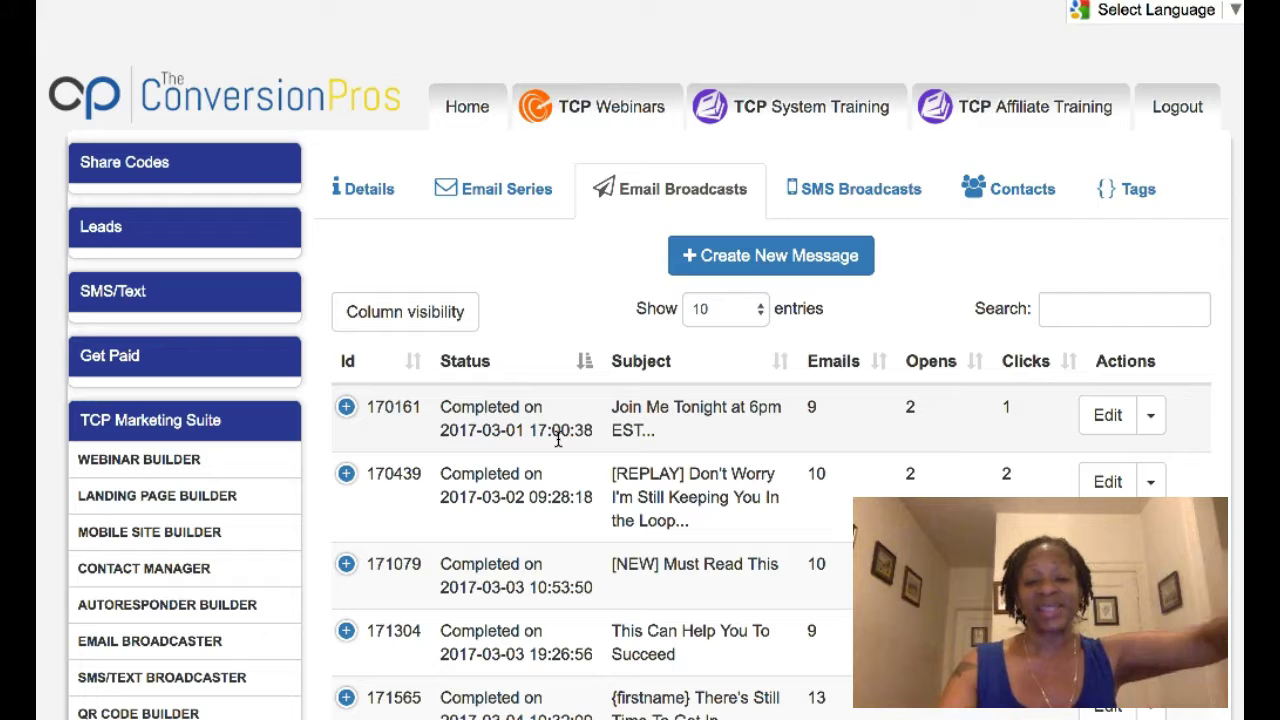
{"action": "scroll", "coordinate": [558, 440], "scroll_direction": "down", "scroll_amount": 3}
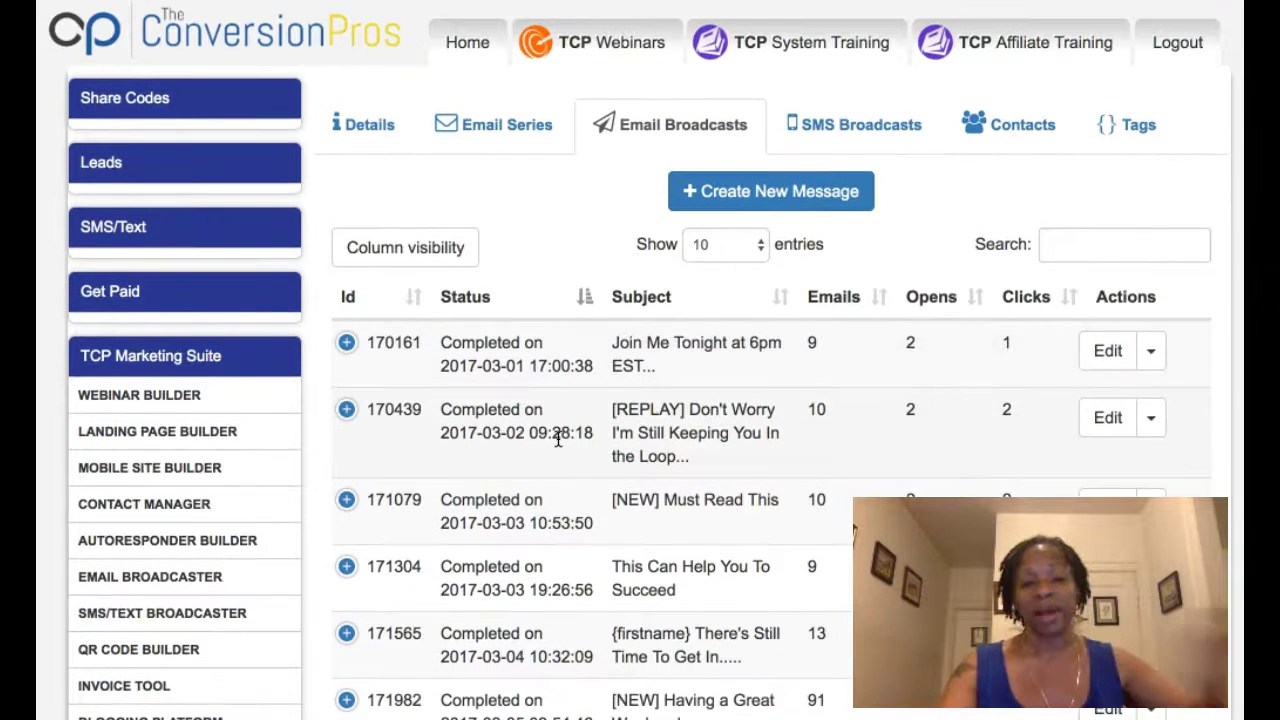
{"action": "scroll", "coordinate": [558, 440], "scroll_direction": "down", "scroll_amount": 10}
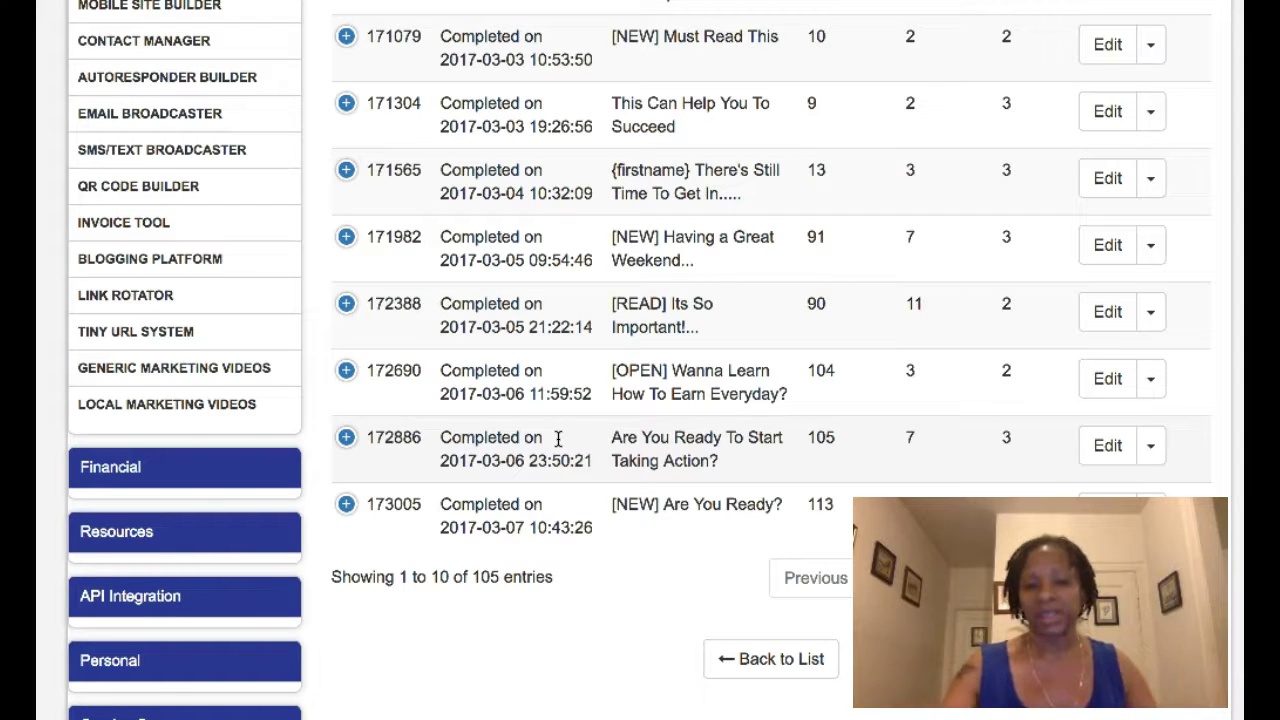
{"action": "scroll", "coordinate": [558, 440], "scroll_direction": "up", "scroll_amount": 5}
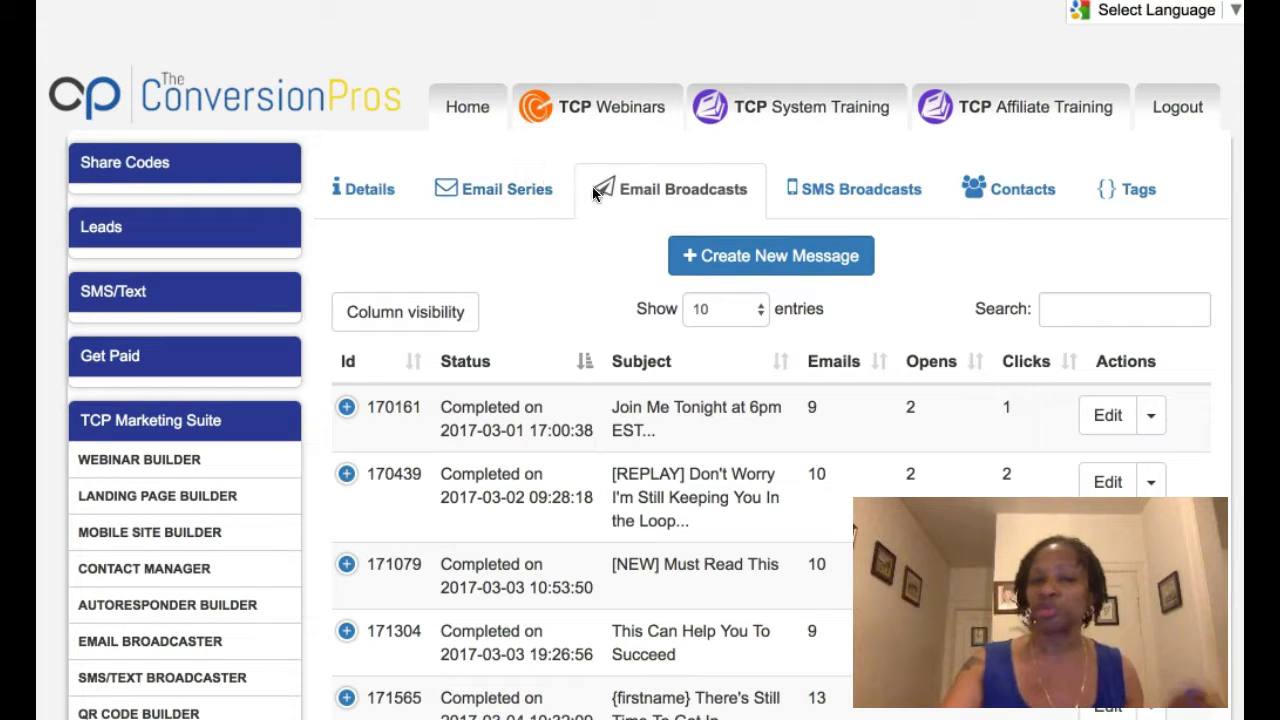
{"action": "left_click", "coordinate": [516, 189]}
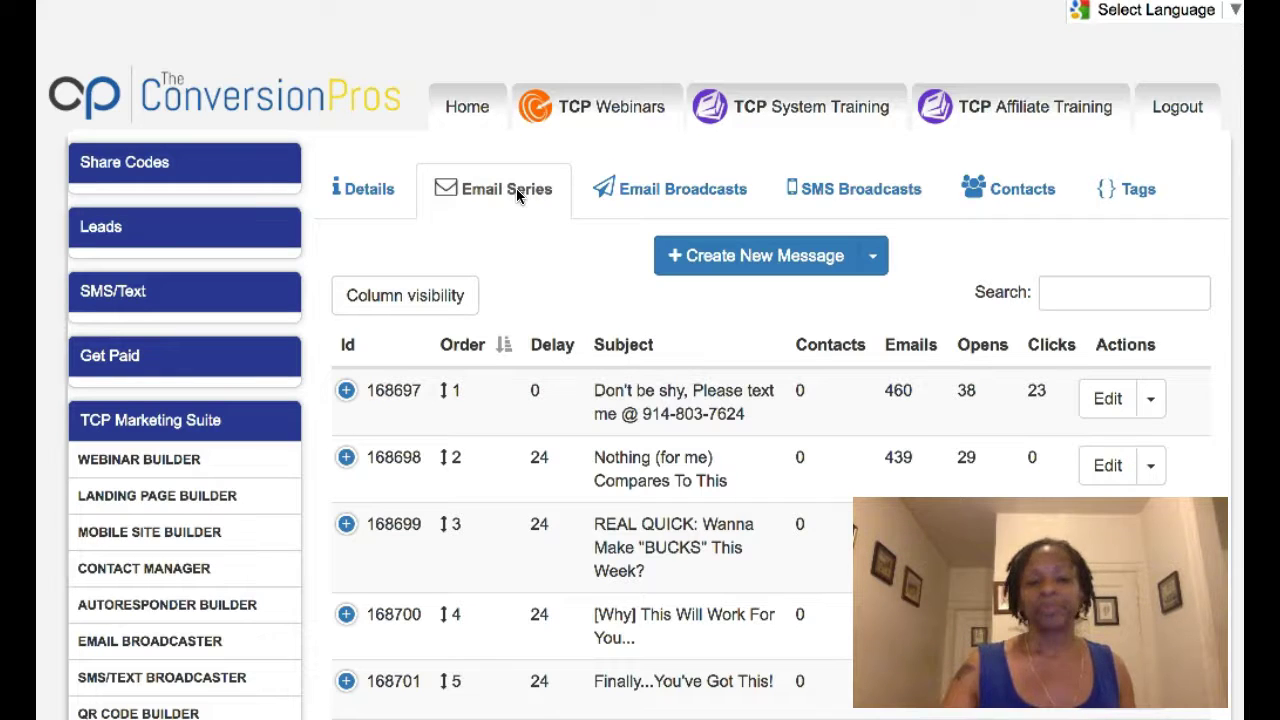
{"action": "left_click", "coordinate": [666, 193]}
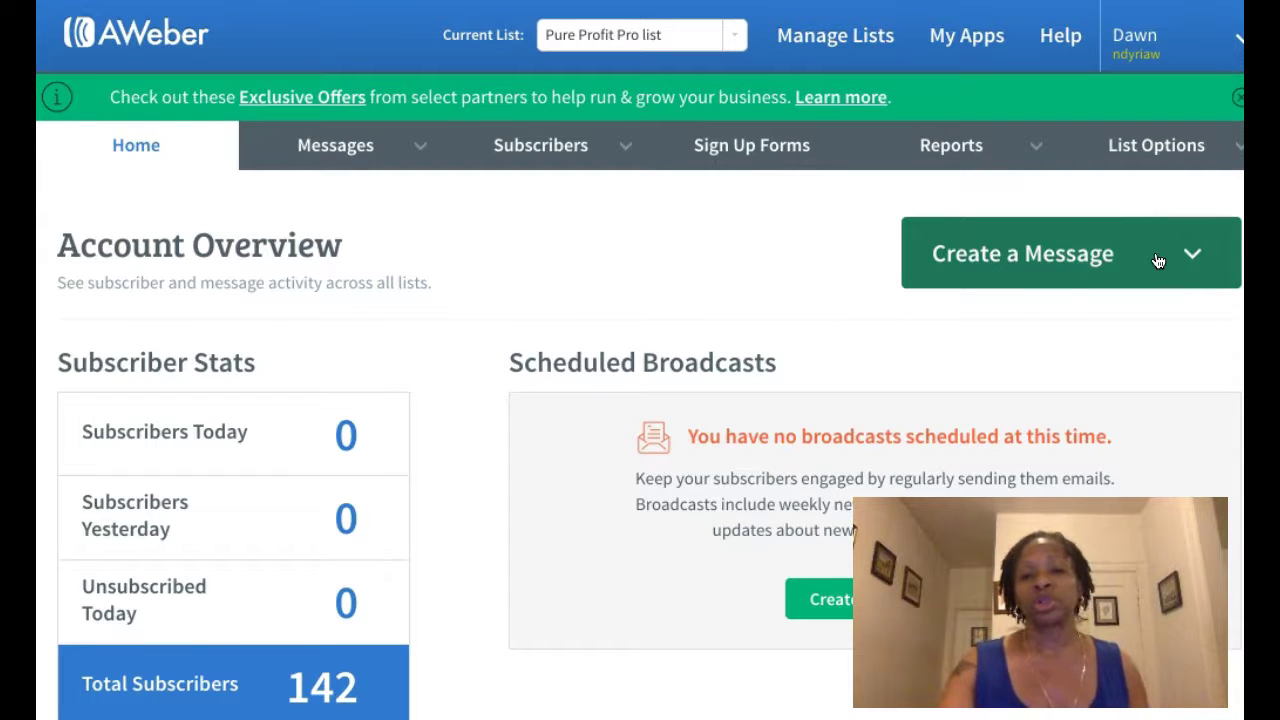
- Switch to AWeber's account overview and view the available message creation options, leaving without choosing one
{"action": "left_click", "coordinate": [1192, 262]}
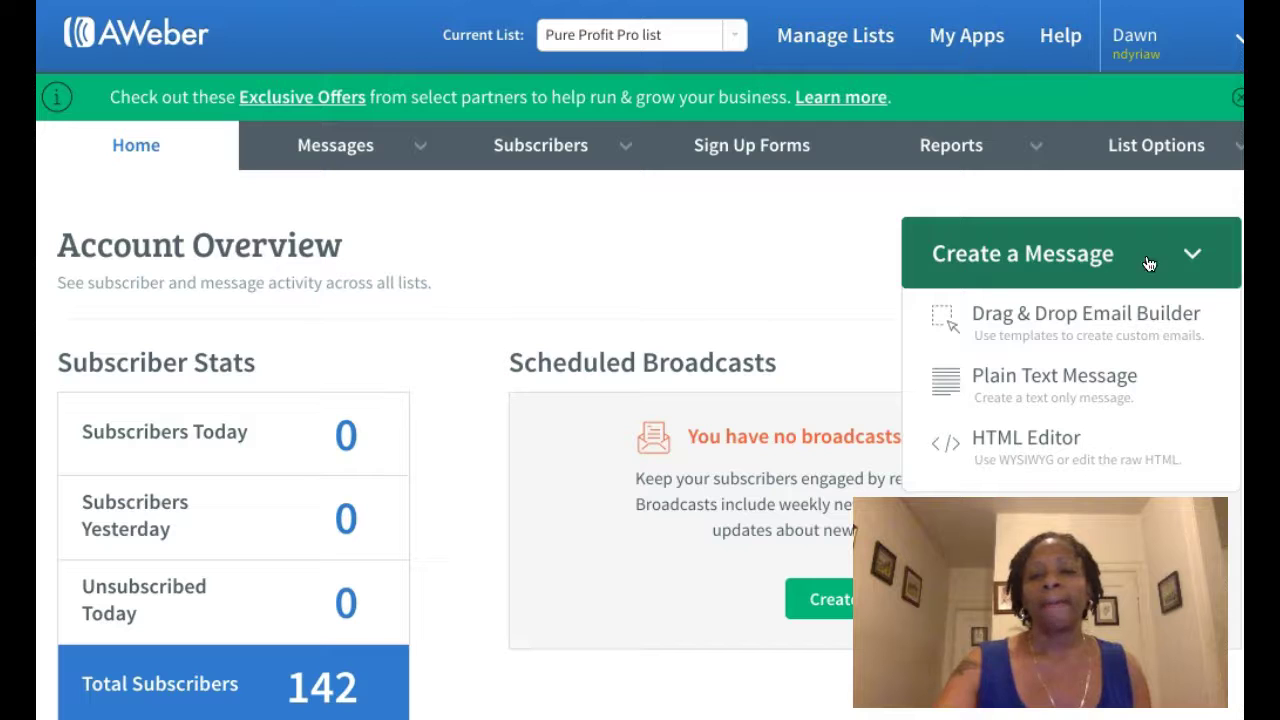
{"action": "left_click", "coordinate": [1193, 262]}
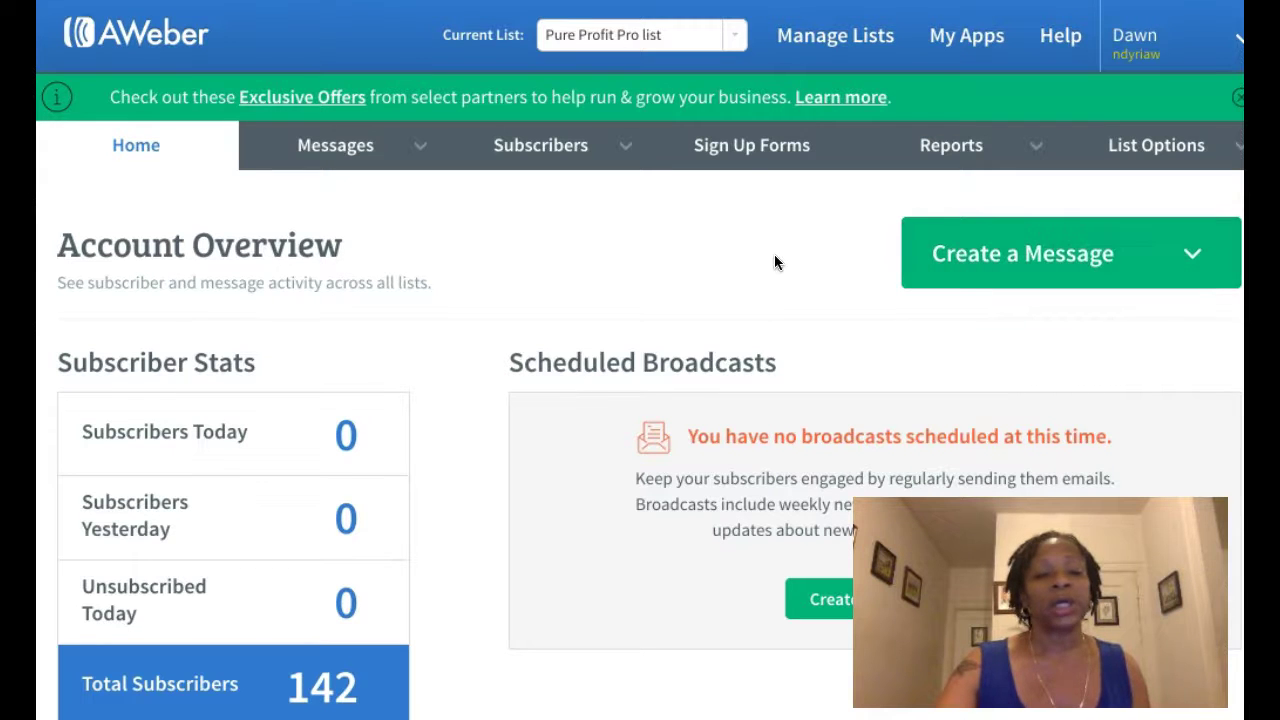